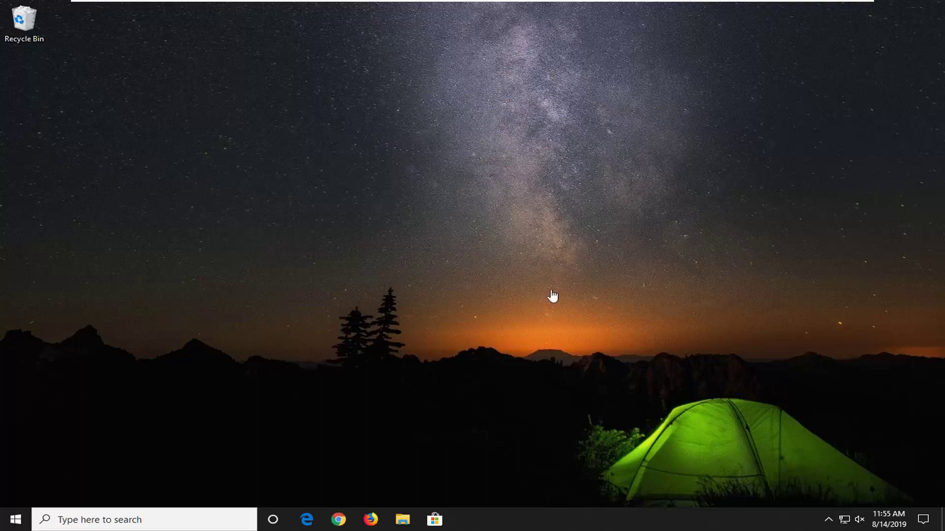
Launch Registry Editor as administrator, allow it to make changes, and collapse the HKEY_LOCAL_MACHINE branch.
click(12, 522)
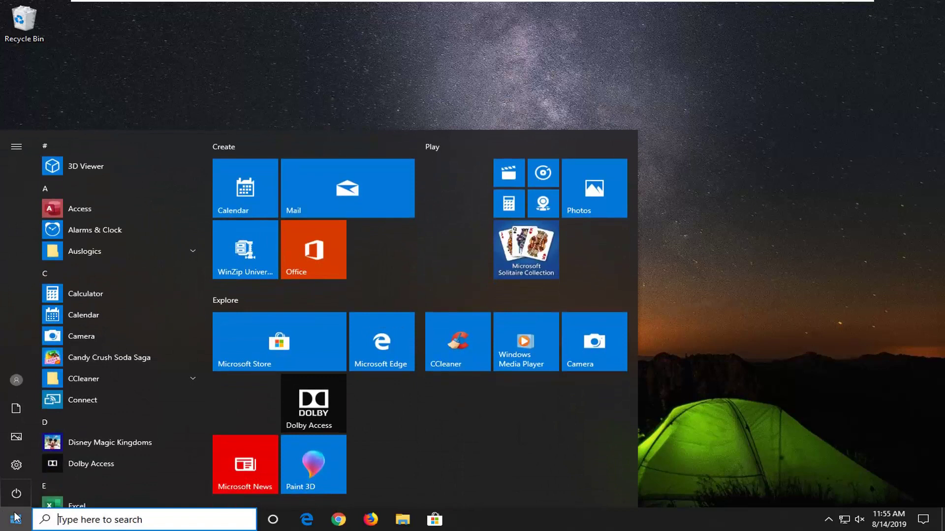
text(regedit)
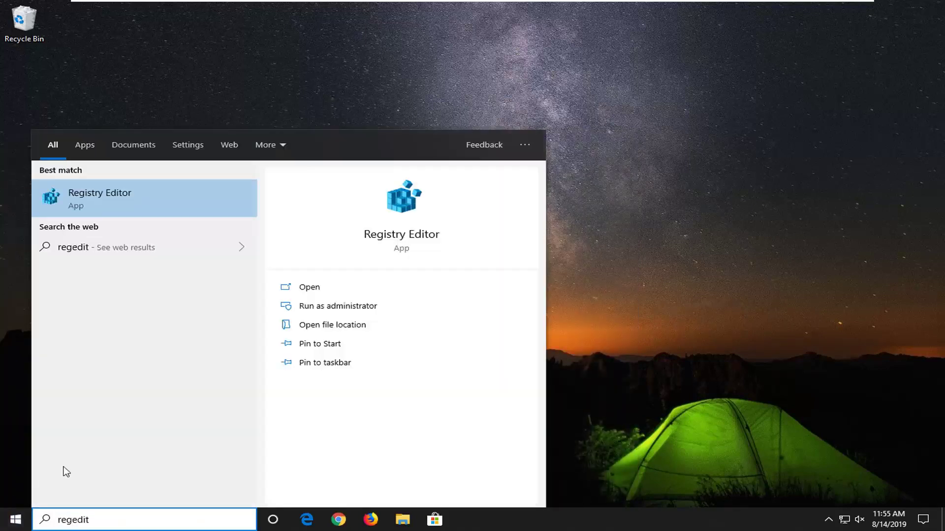
right_click(120, 200)
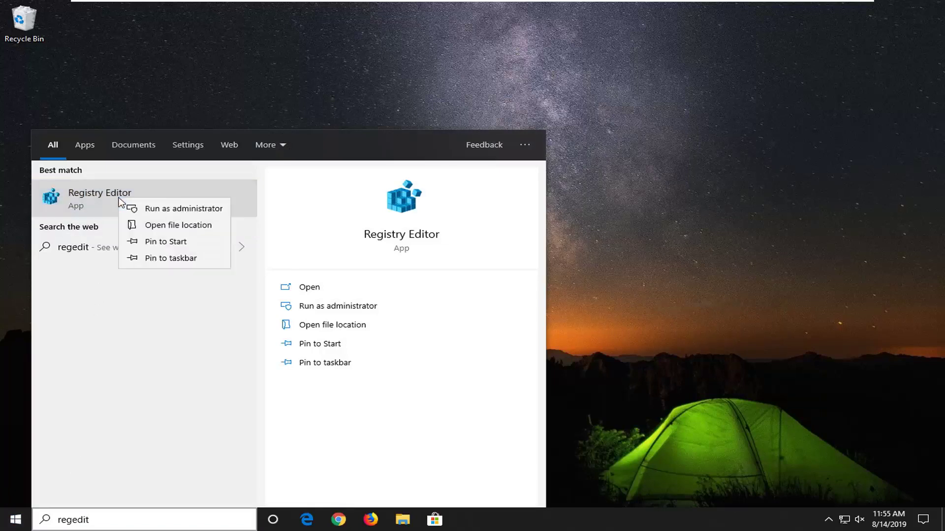
click(153, 211)
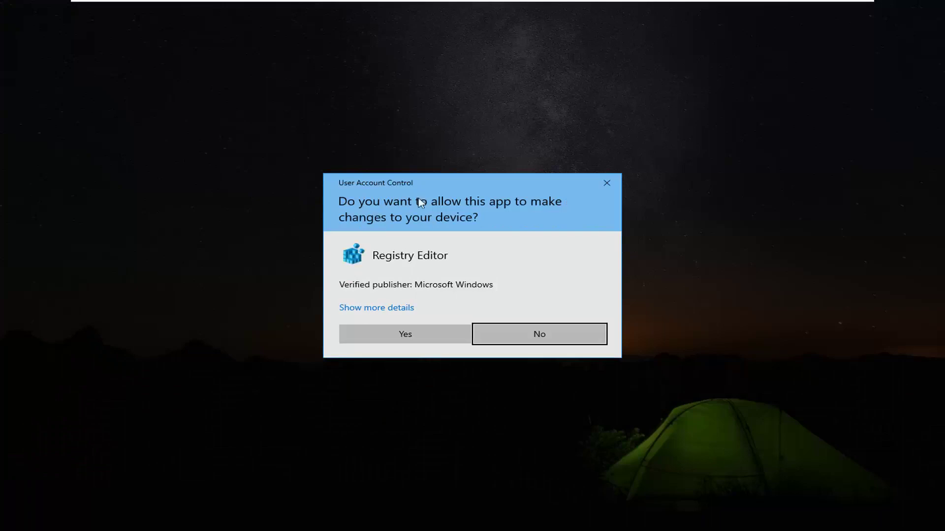
click(413, 337)
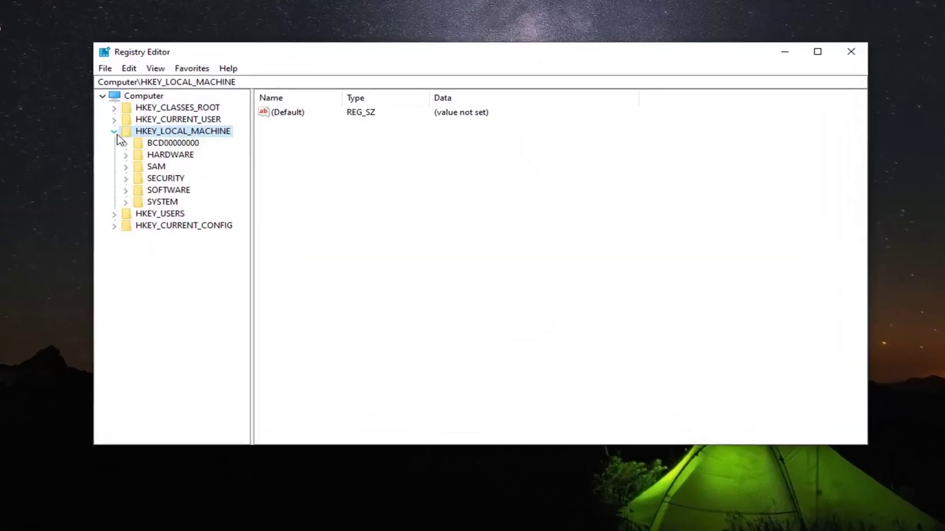
click(115, 132)
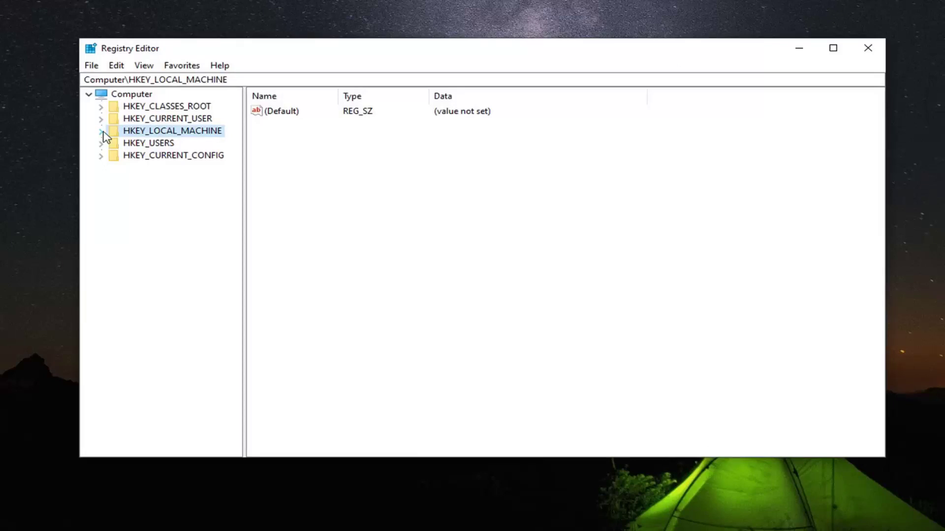
Open the registry export dialog, set the export range to All, and cancel without saving a backup.
click(94, 69)
click(120, 99)
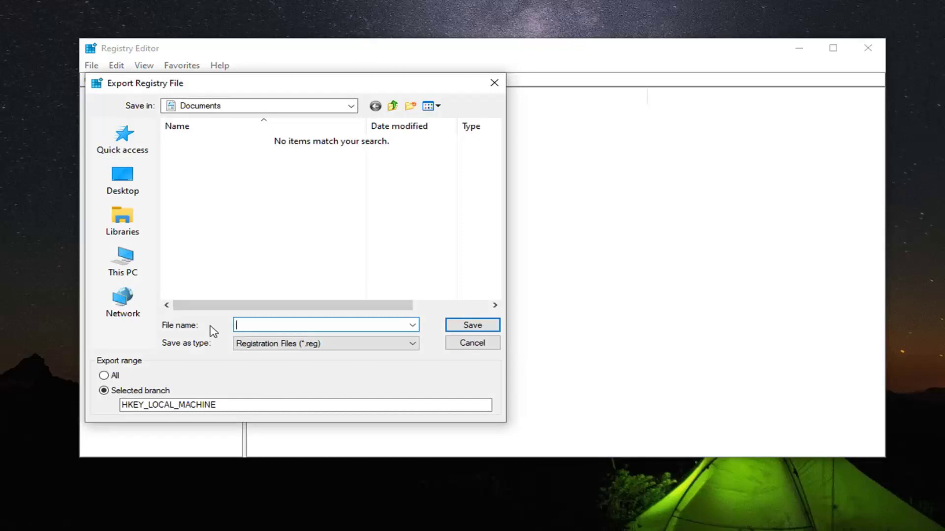
click(104, 377)
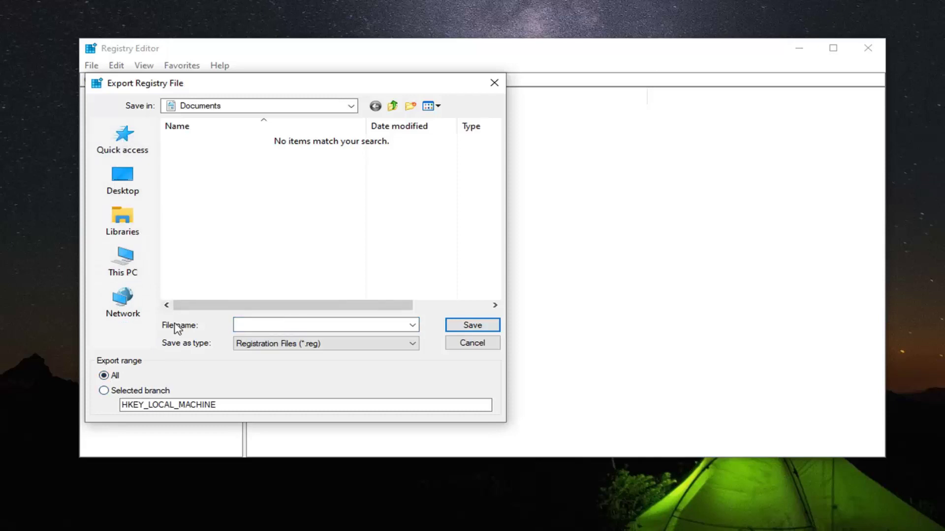
click(464, 345)
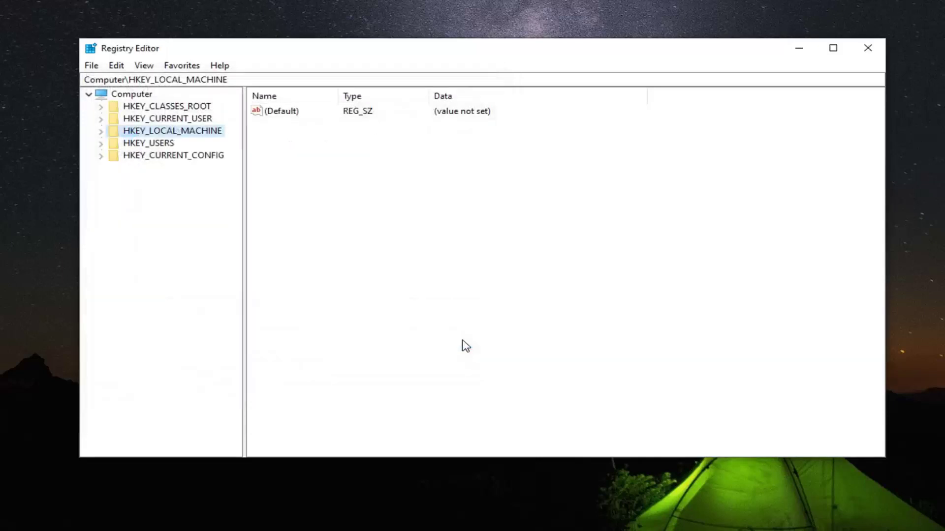
Open the dialog for importing a registry file and cancel it without choosing a file.
click(88, 66)
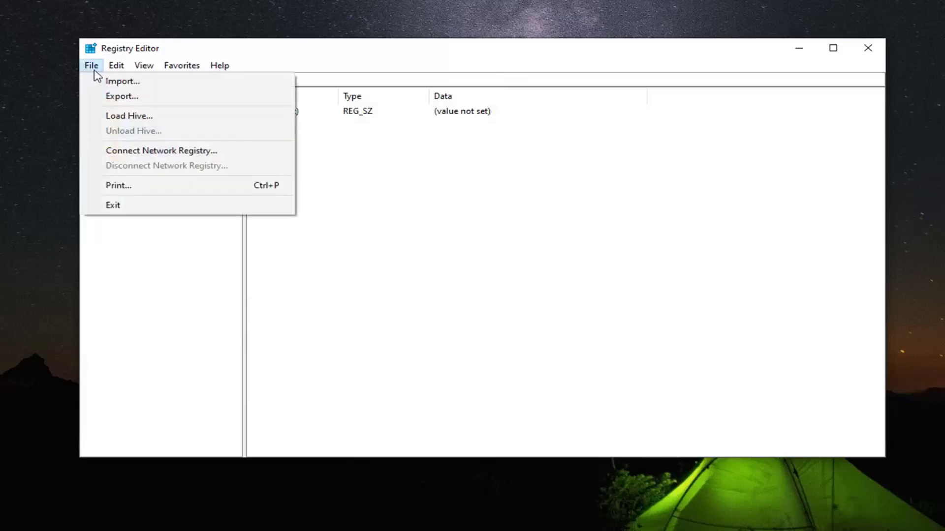
click(111, 81)
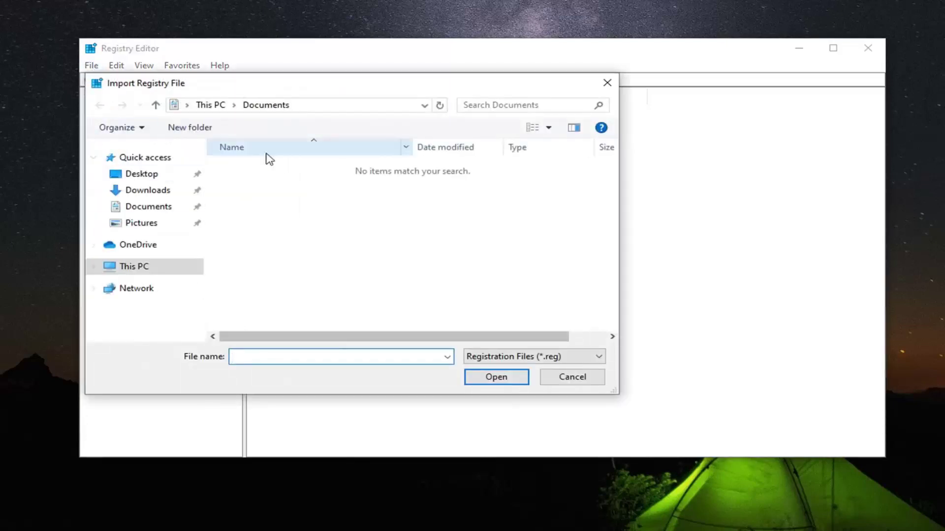
click(584, 382)
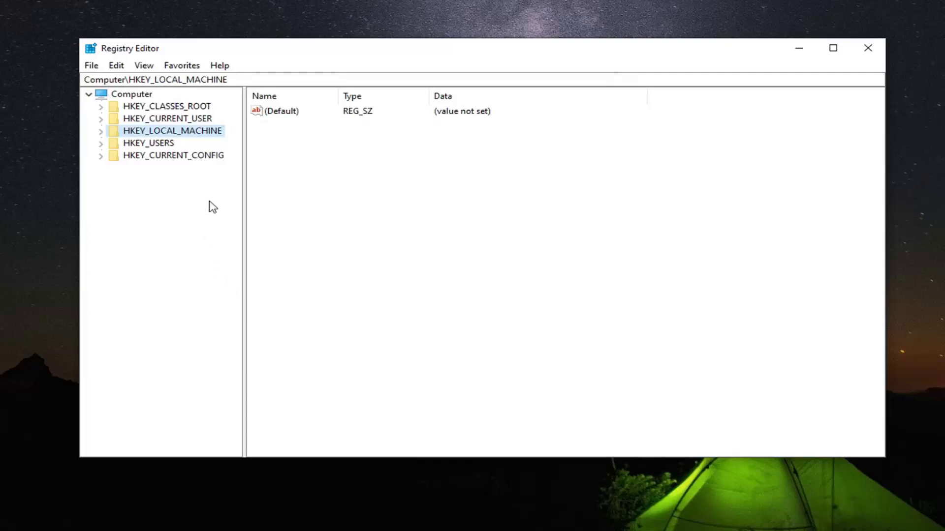
Open the HKEY_CURRENT_USER\Control Panel\Desktop key and widen the Name column of its value list.
click(169, 120)
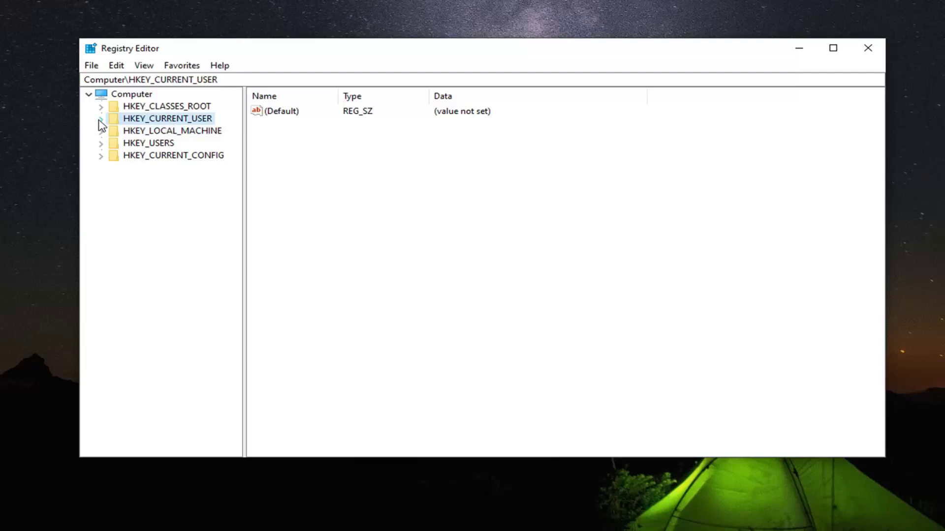
double_click(158, 122)
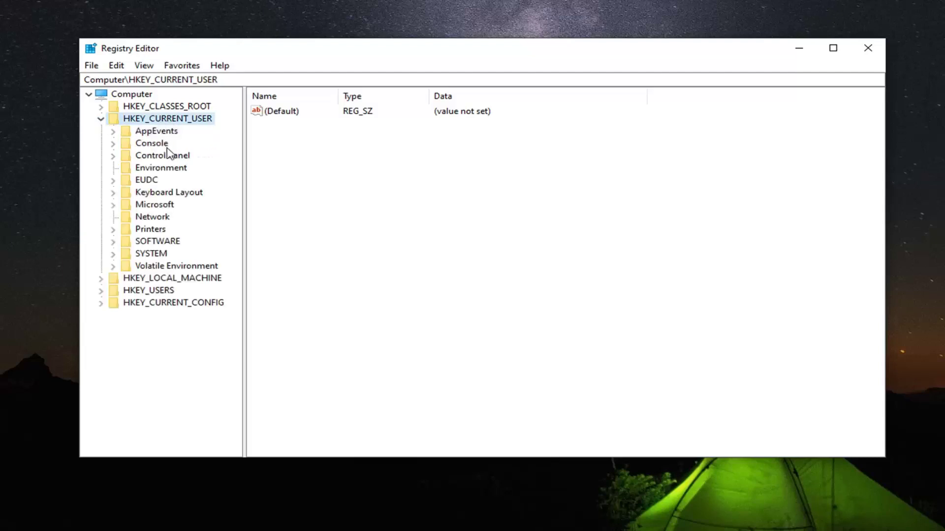
click(147, 157)
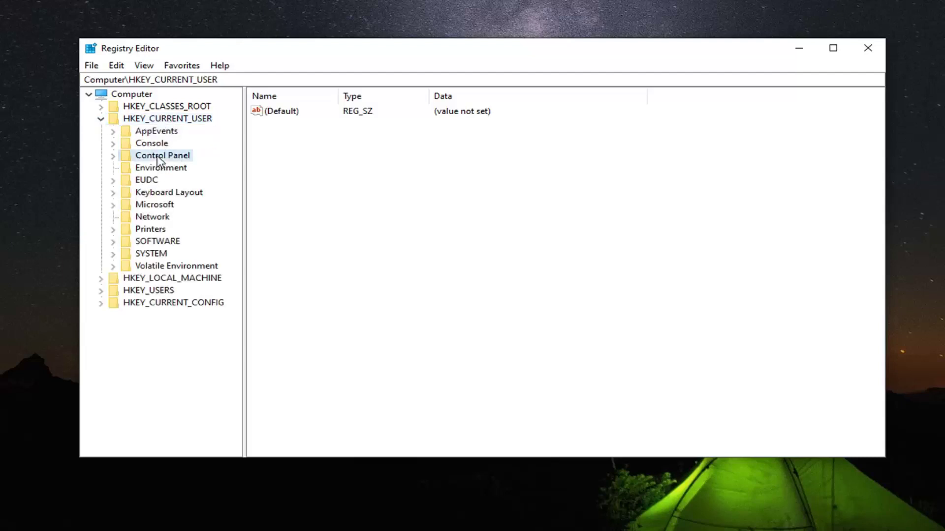
double_click(144, 156)
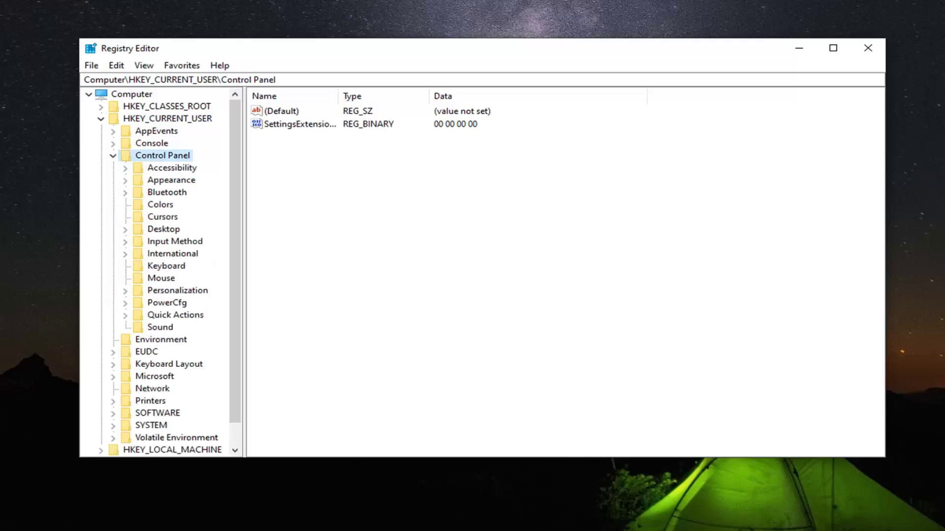
click(156, 231)
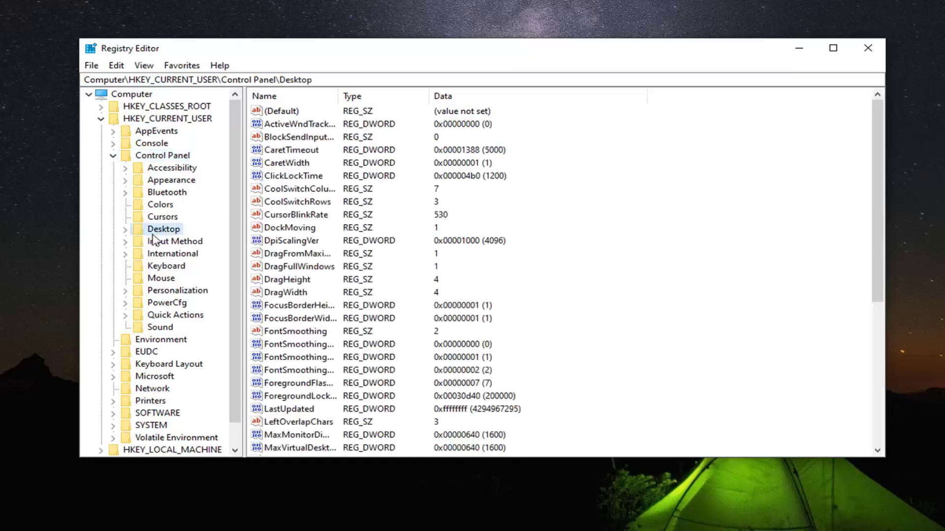
drag(338, 96, 373, 96)
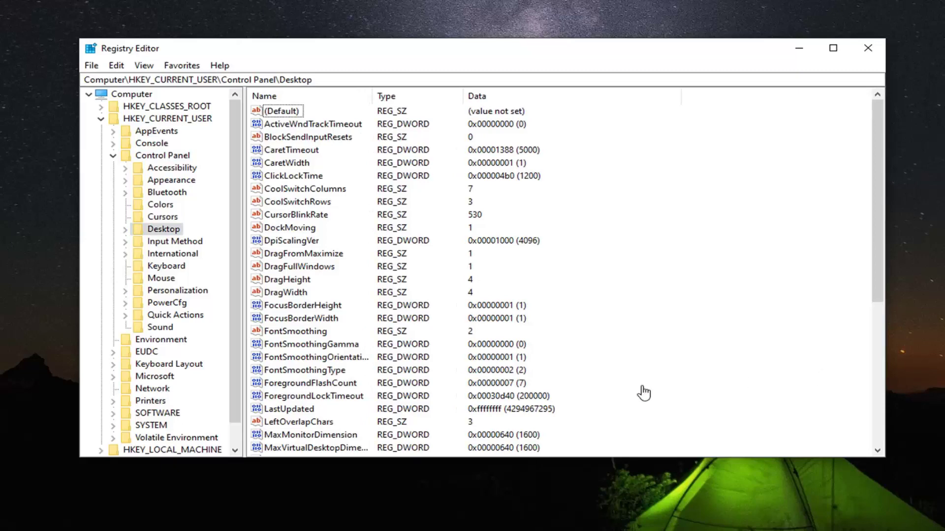
Create a new string value named WaitToKillAppTimes in the Desktop key.
right_click(308, 383)
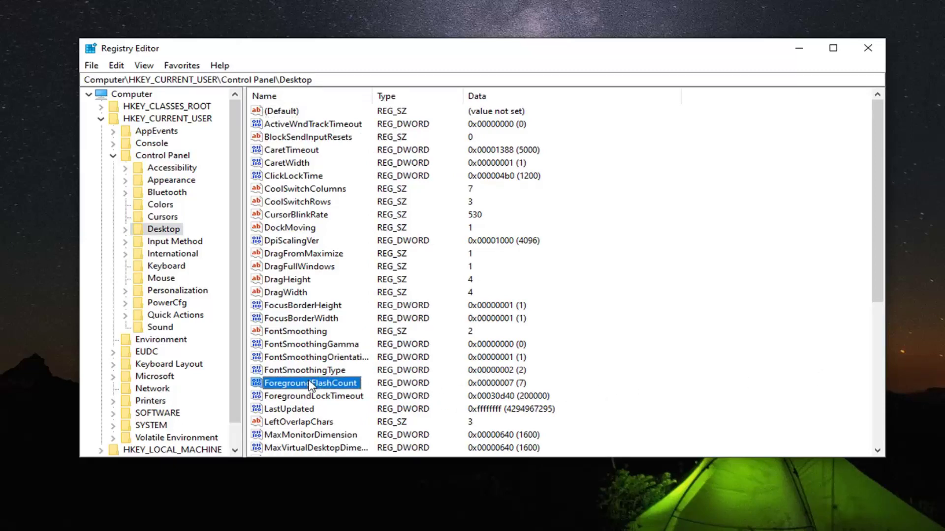
click(302, 345)
scroll(301, 346, down, 1)
scroll(302, 347, down, 5)
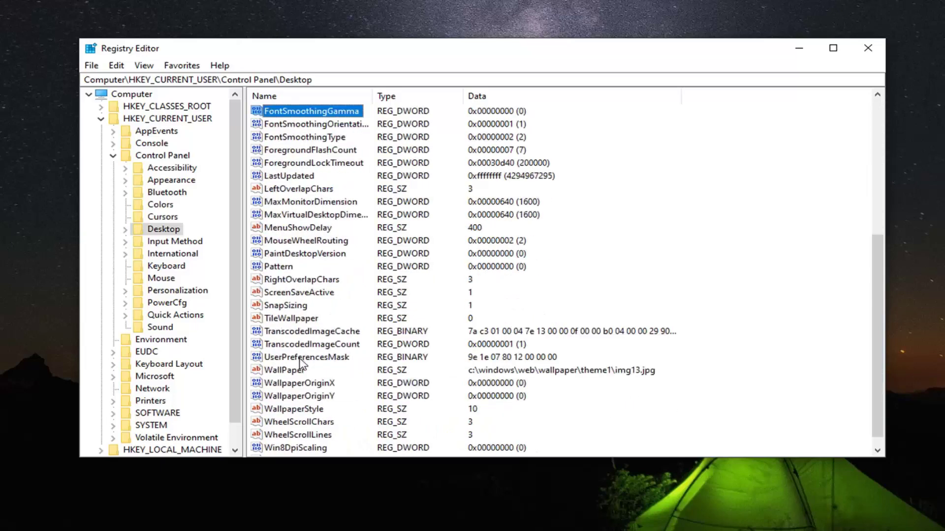
scroll(314, 415, down, 1)
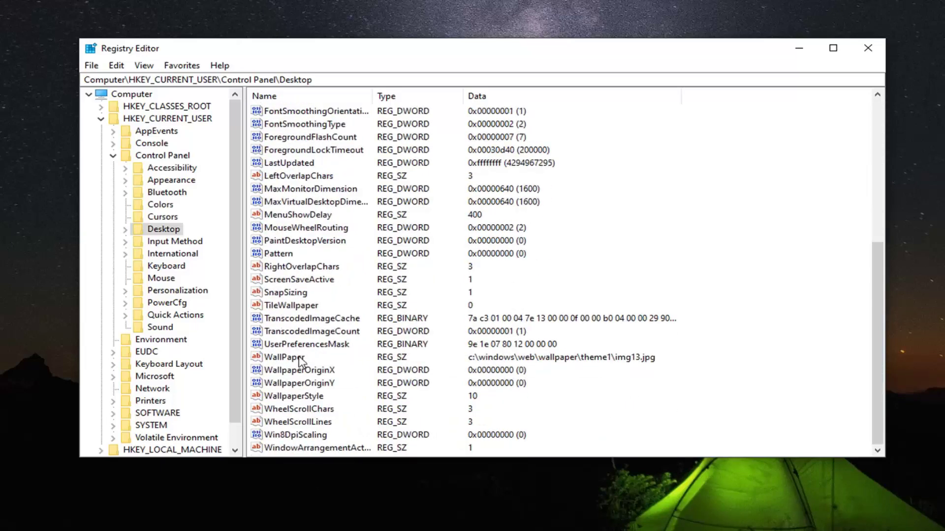
right_click(666, 423)
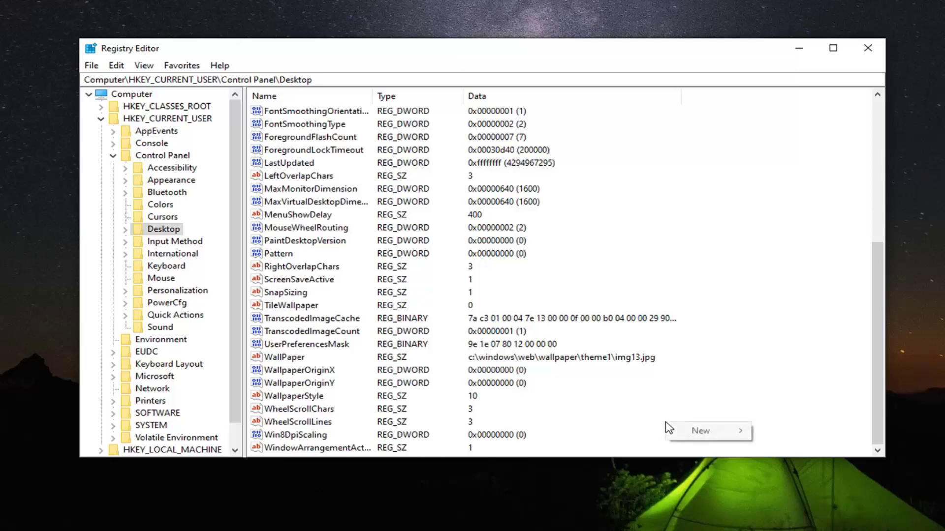
mouse_move(699, 431)
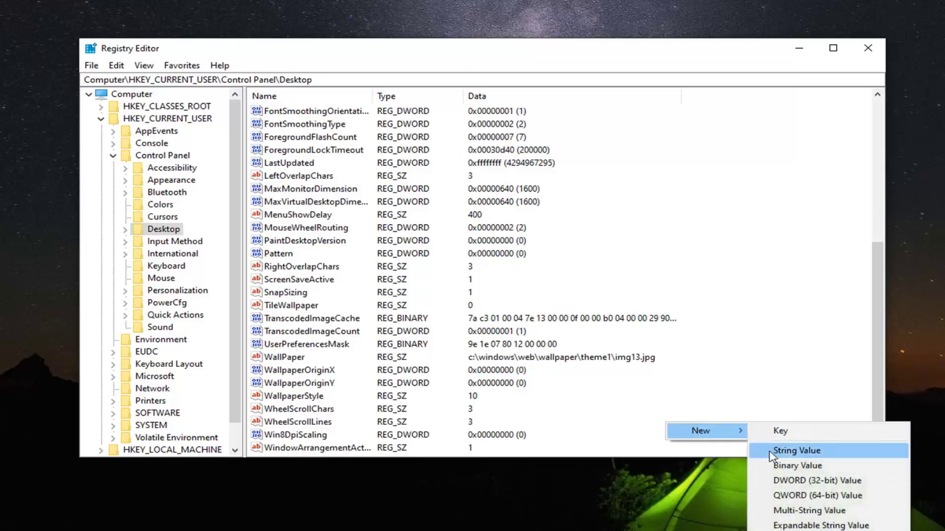
click(796, 451)
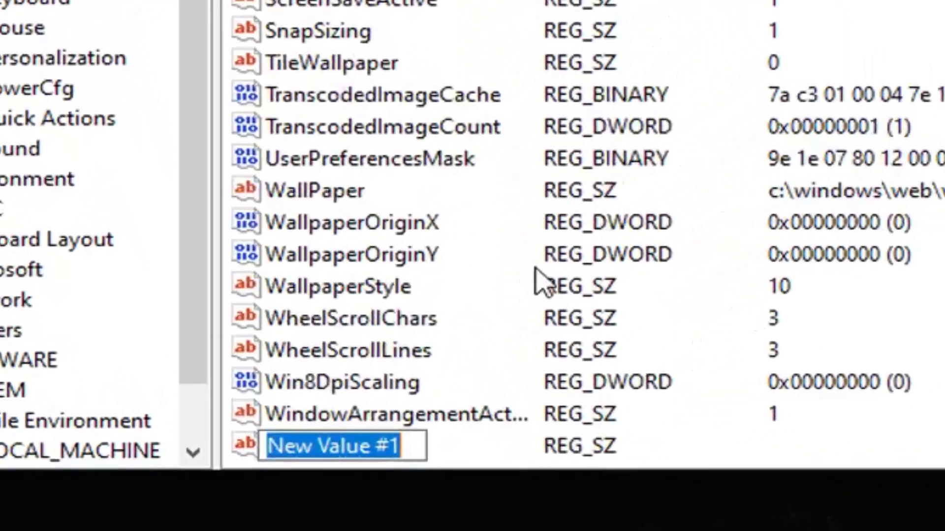
text(W)
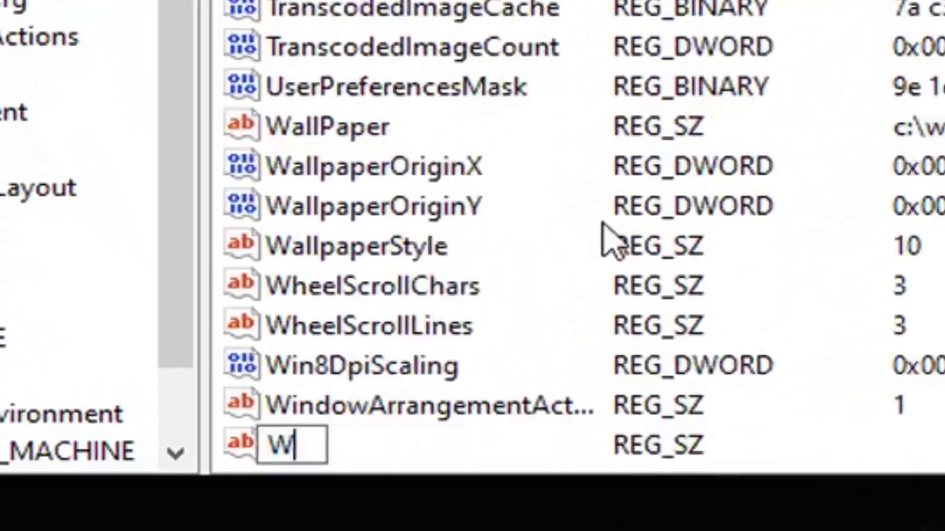
text(ait)
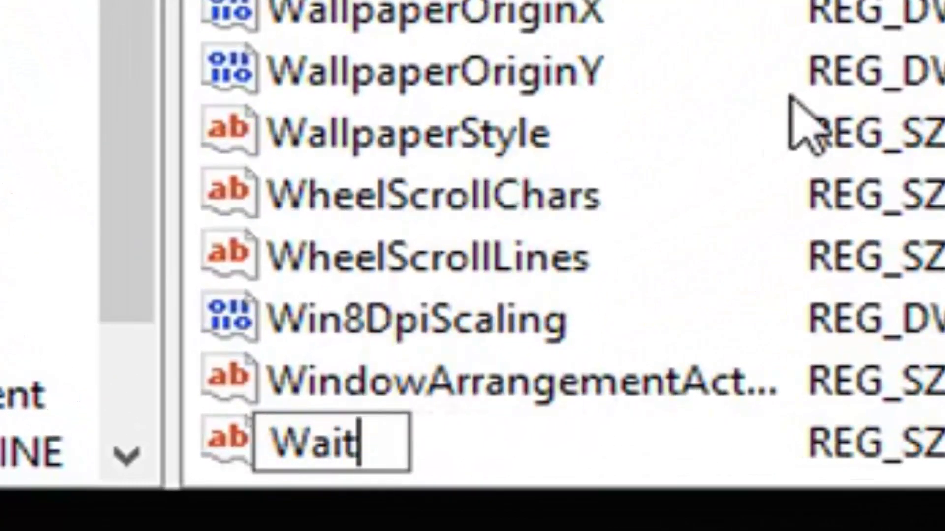
text(To)
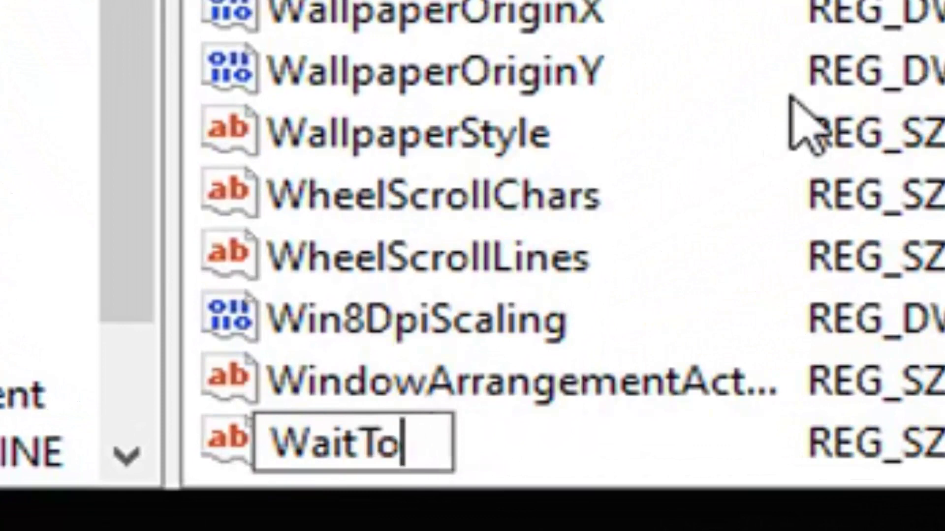
text(Kill)
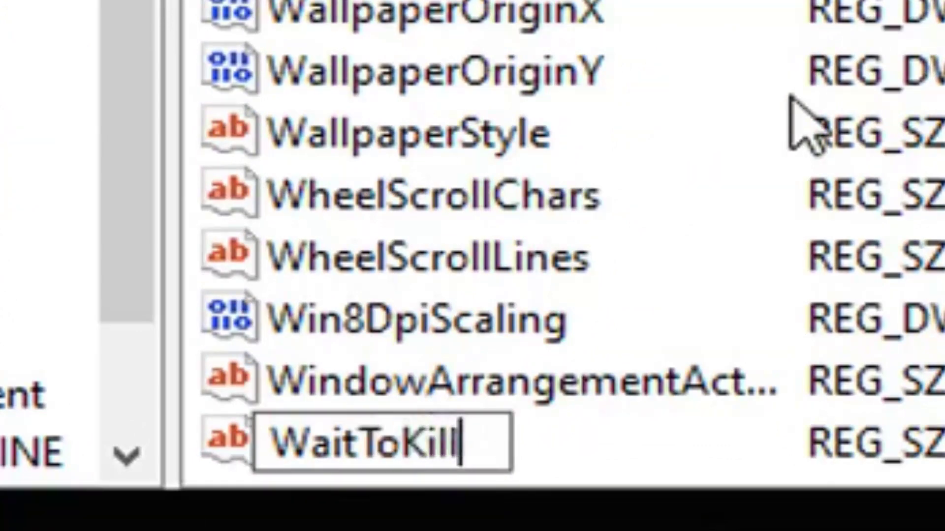
text(App)
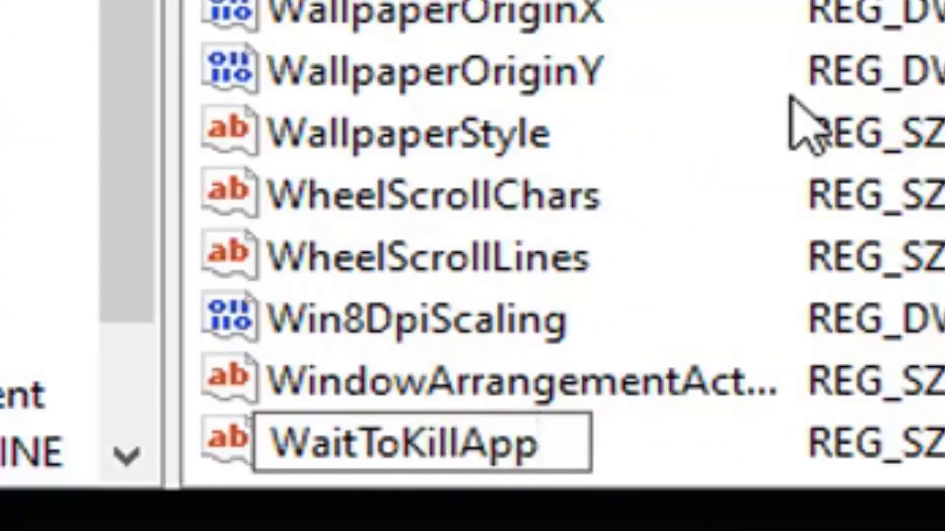
text(Times)
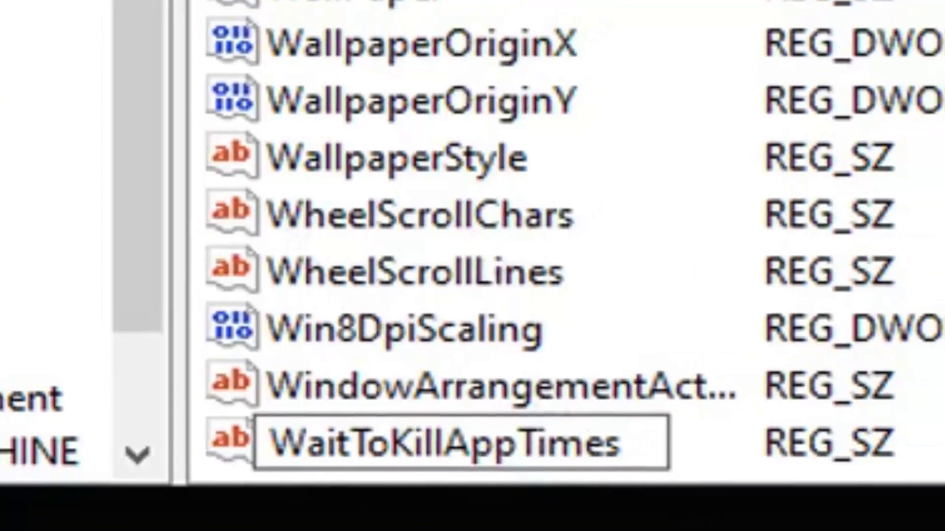
key(Return)
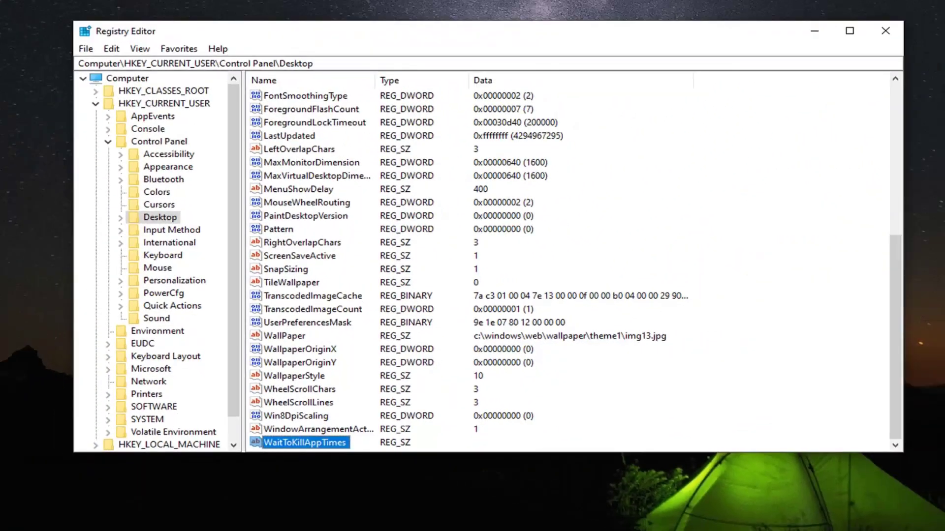
Set the value data of WaitToKillAppTimes to 2000.
double_click(282, 444)
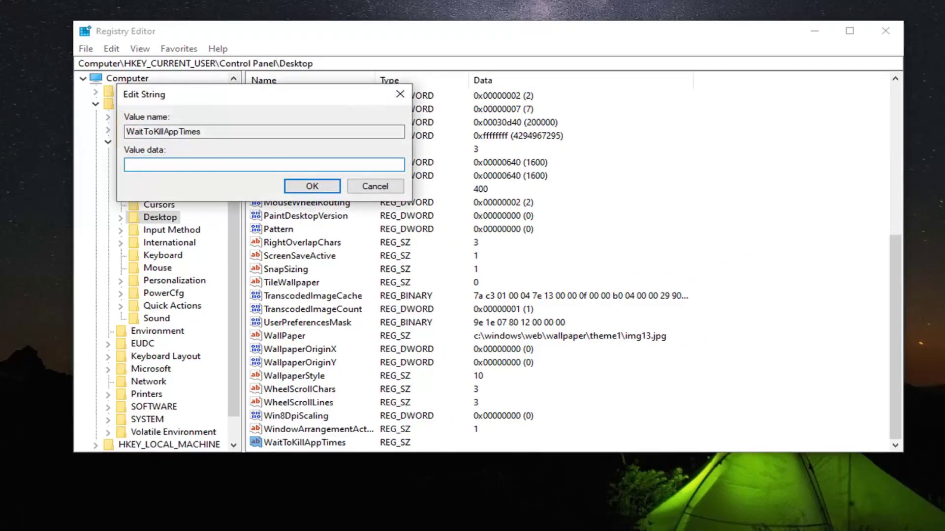
text(2000)
click(313, 187)
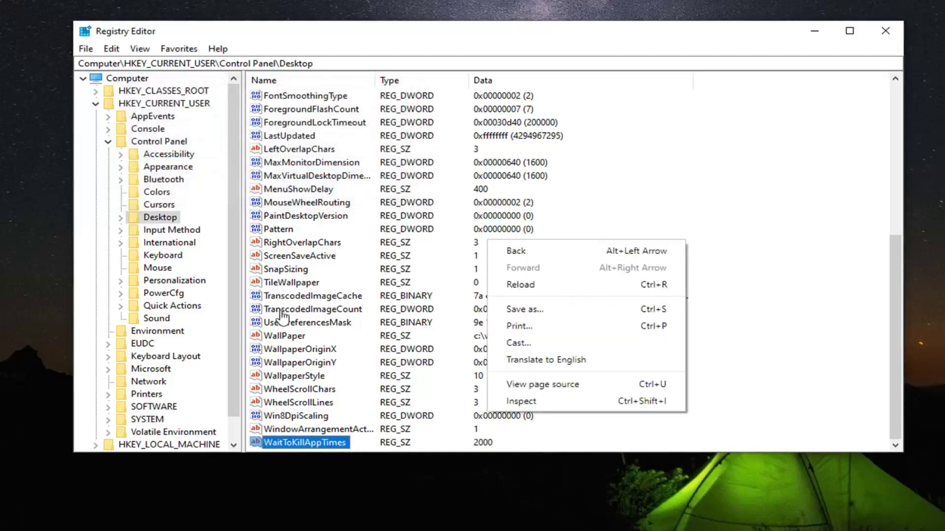
click(292, 273)
Collapse the Control Panel key and the HKEY_CURRENT_USER branch in the registry tree.
scroll(291, 278, up, 7)
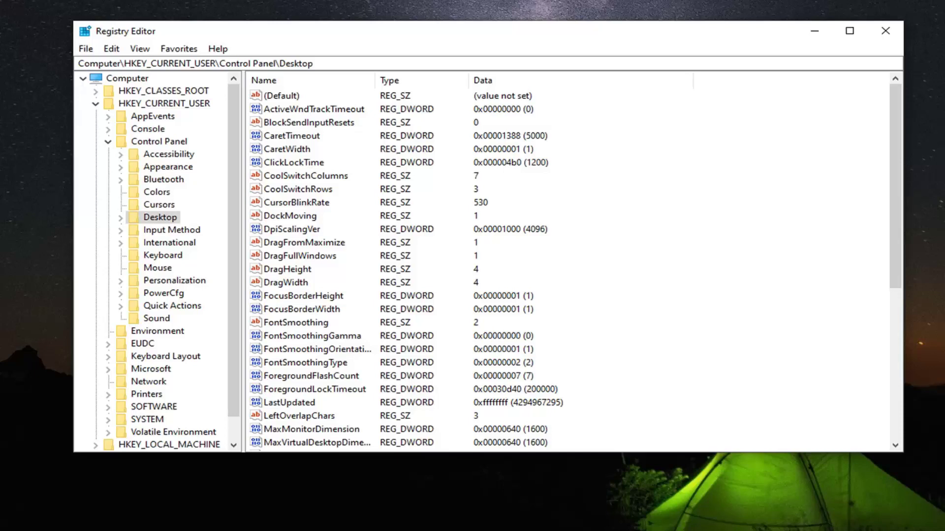
click(108, 142)
click(96, 104)
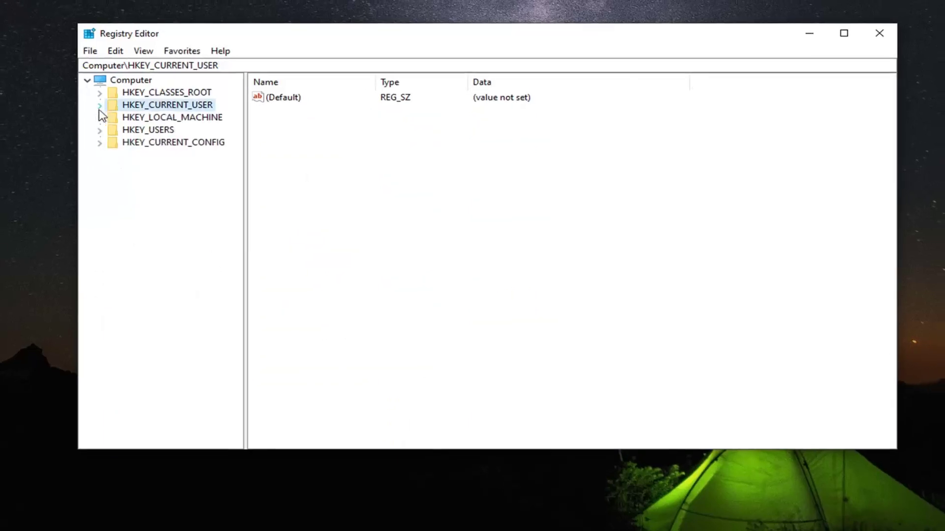
Close Registry Editor and launch Command Prompt as administrator, allowing it to make changes to the device.
click(879, 33)
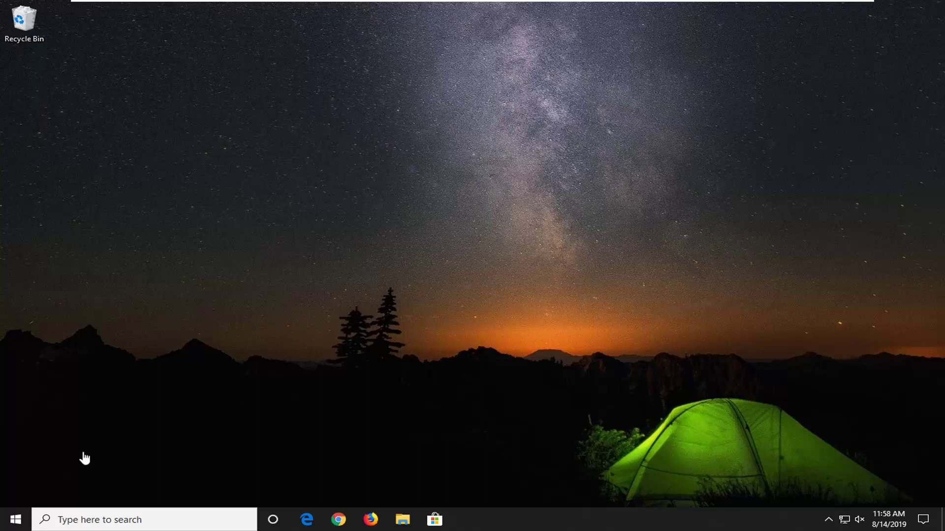
click(11, 523)
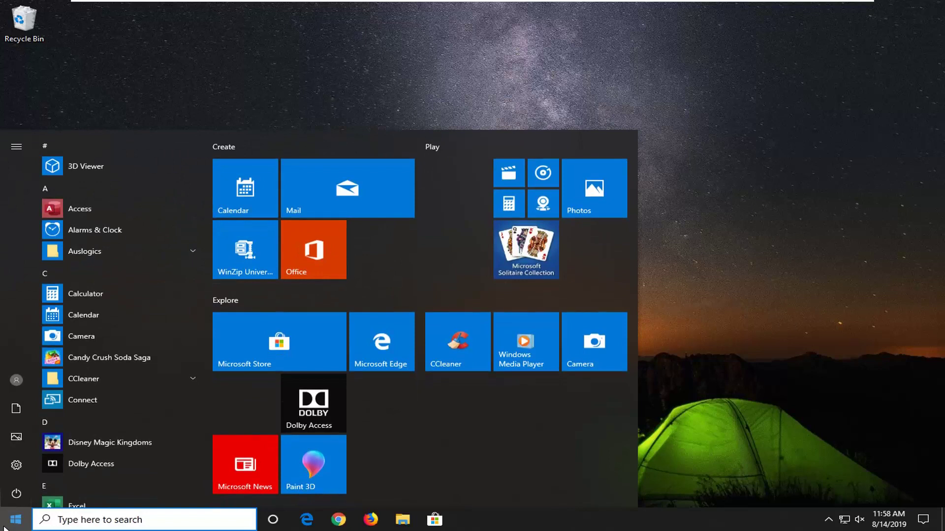
text(cmd)
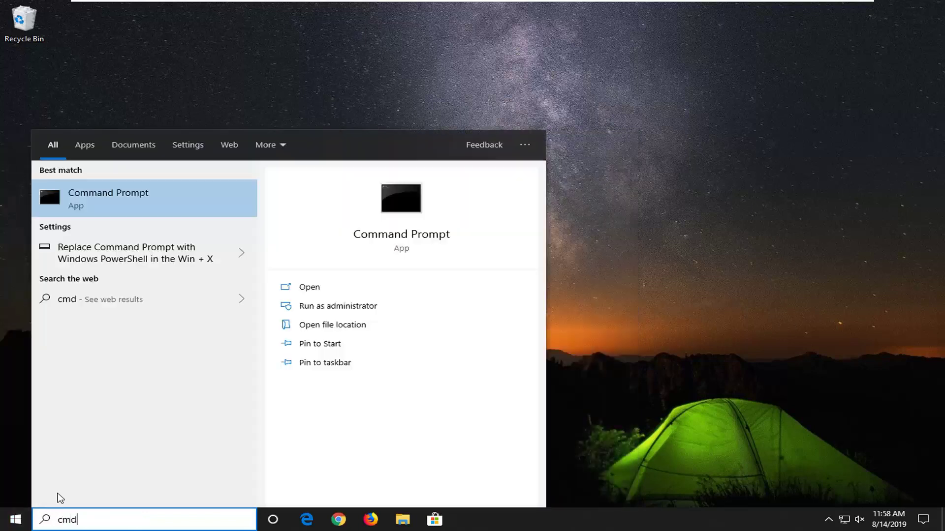
right_click(130, 197)
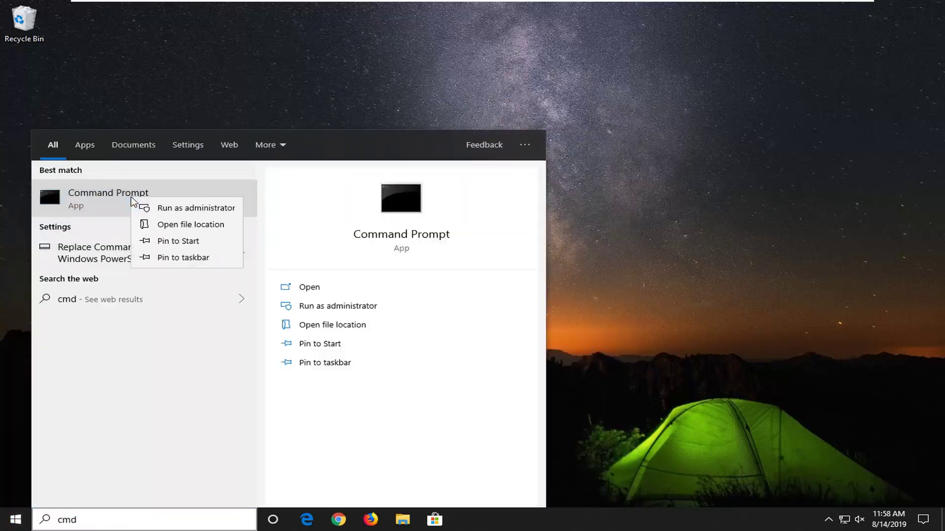
click(157, 209)
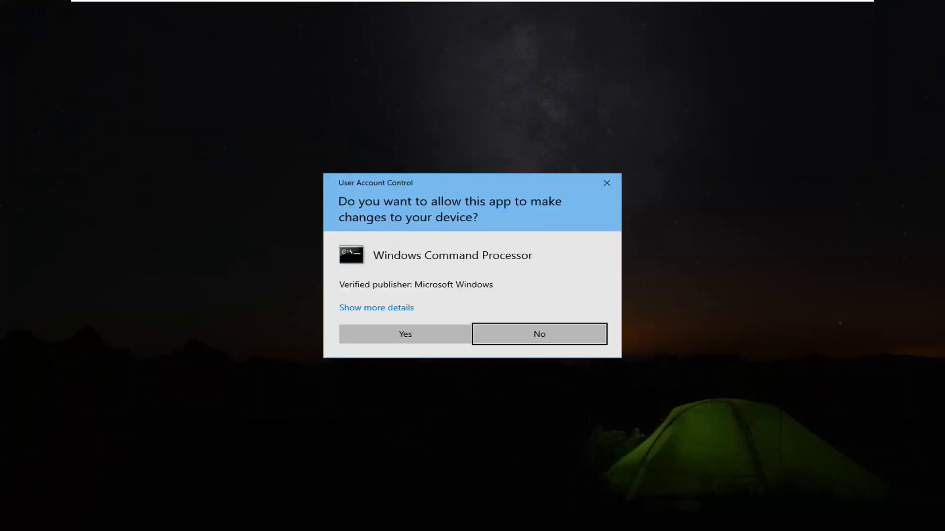
click(419, 334)
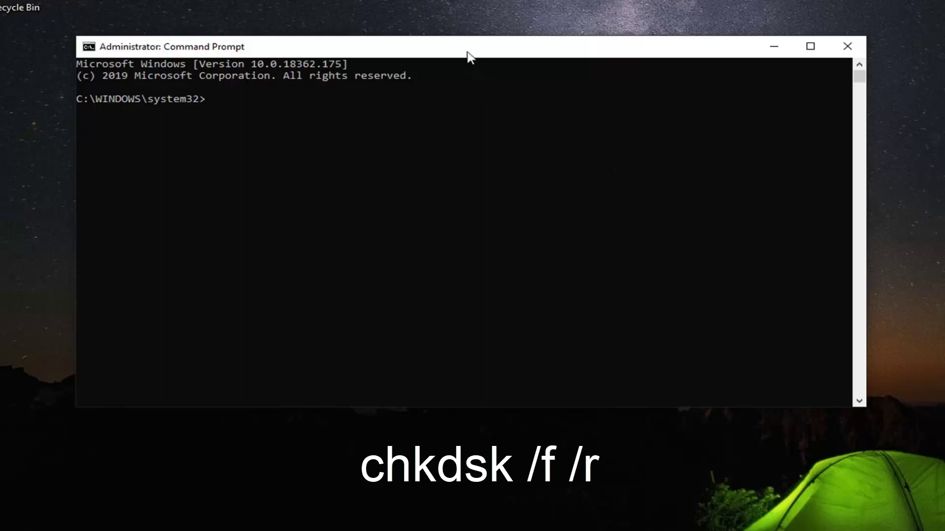
Run chkdsk /f /r in Command Prompt and answer y to schedule the volume check for the next restart.
drag(465, 56, 490, 70)
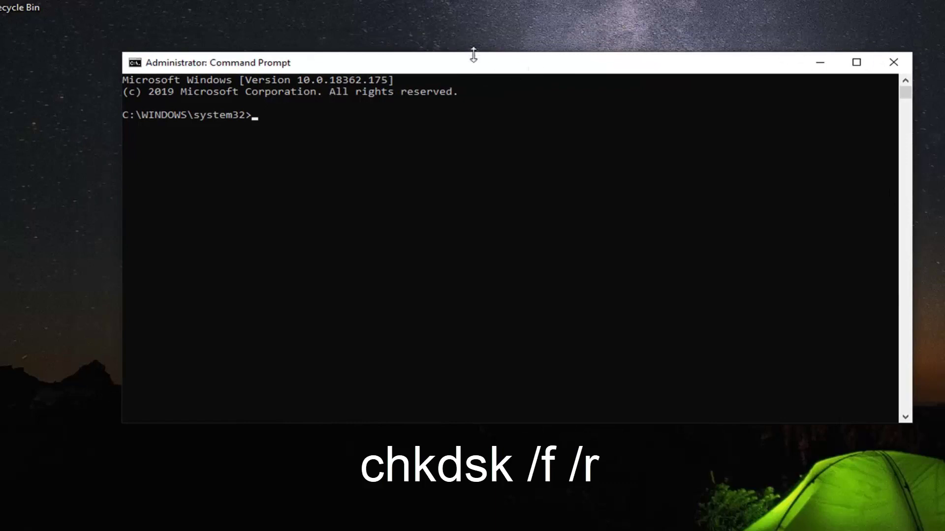
right_click(504, 62)
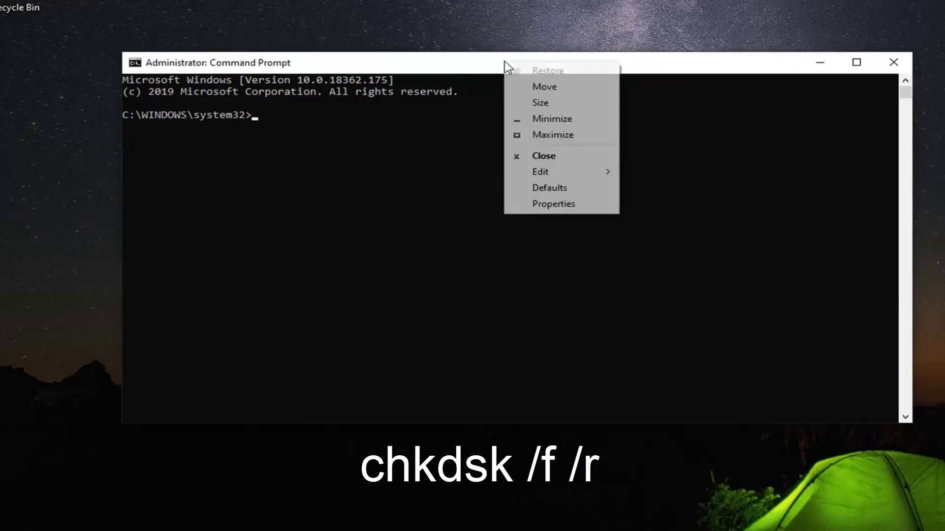
mouse_move(600, 176)
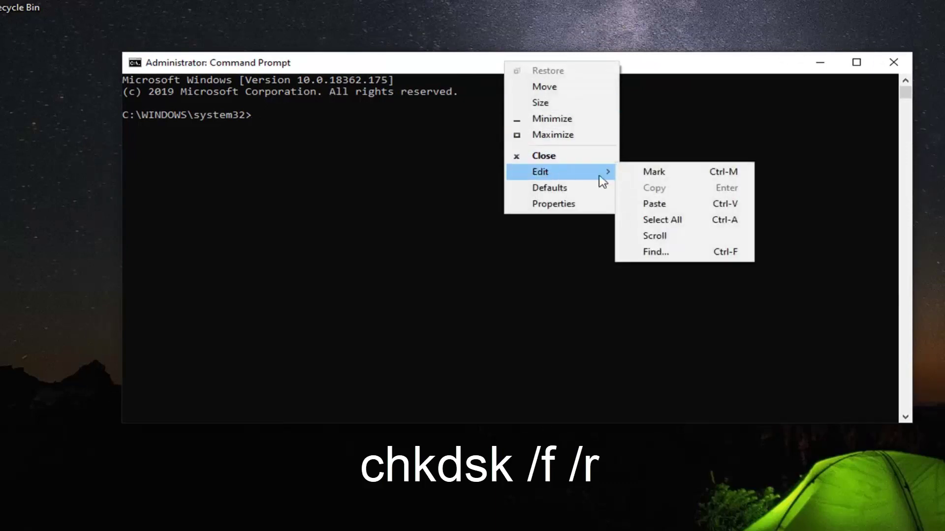
click(653, 204)
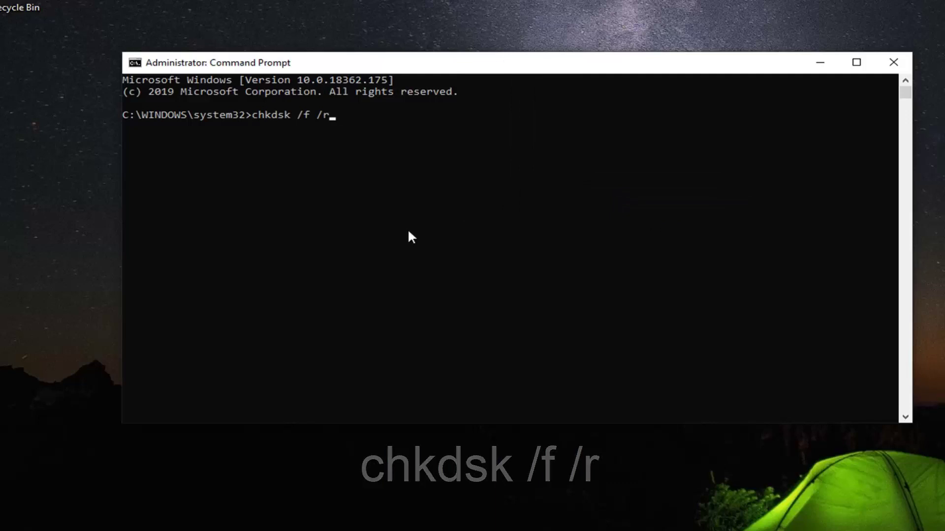
key(Return)
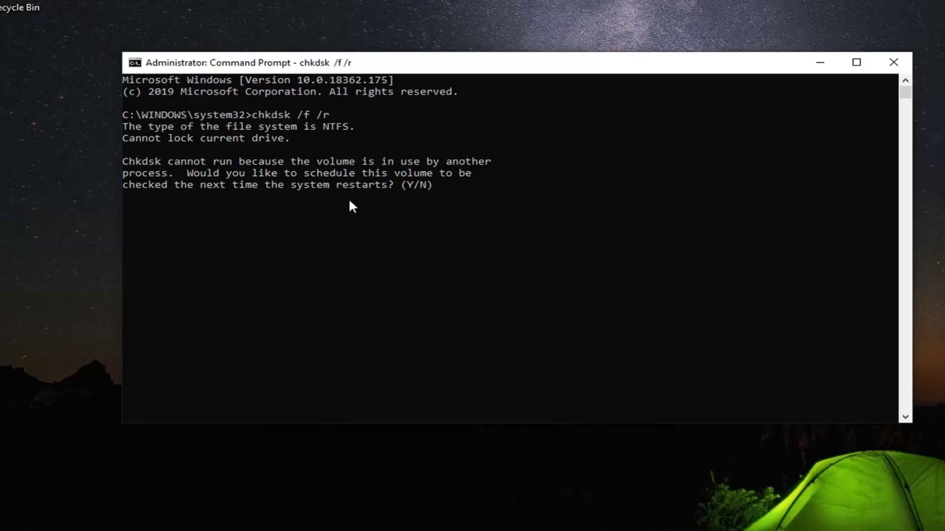
text(y)
key(Return)
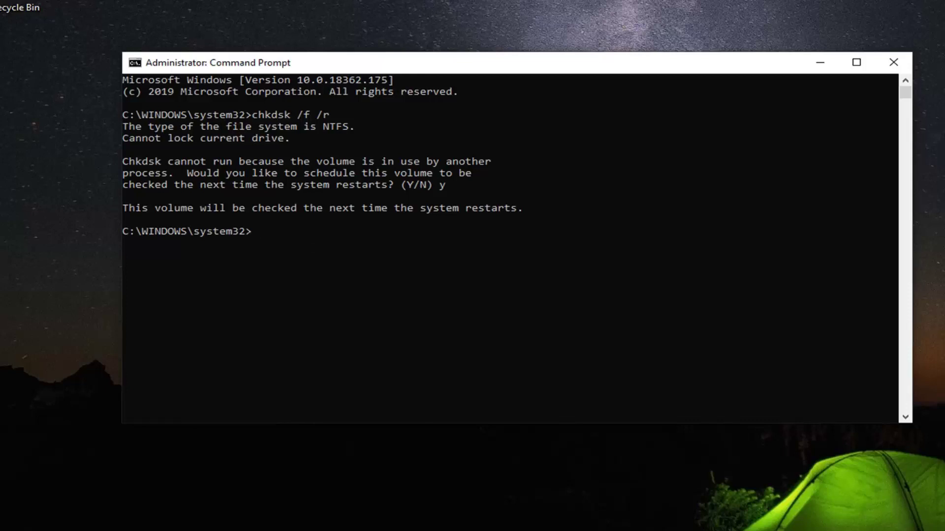
Run sfc /scannow to scan the system files, and close Command Prompt once the scan completes.
text(sfc /s)
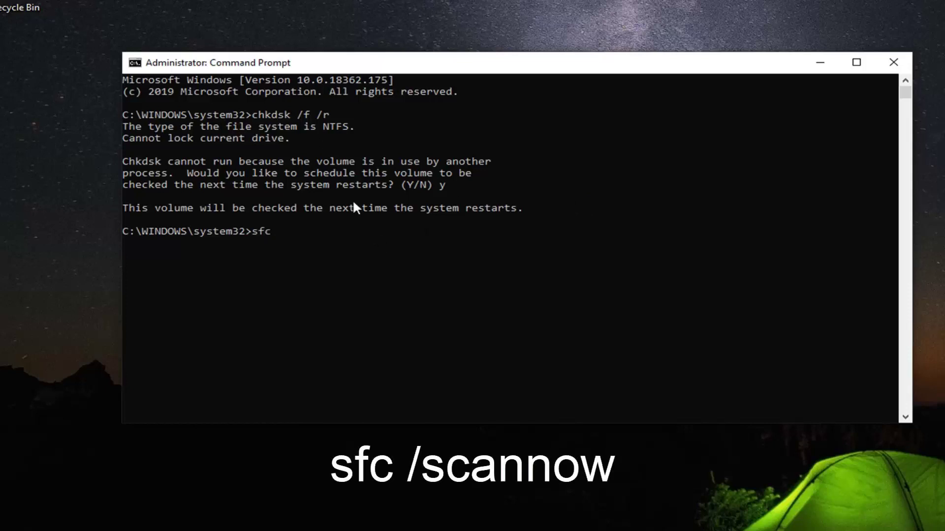
text(cannow)
key(Return)
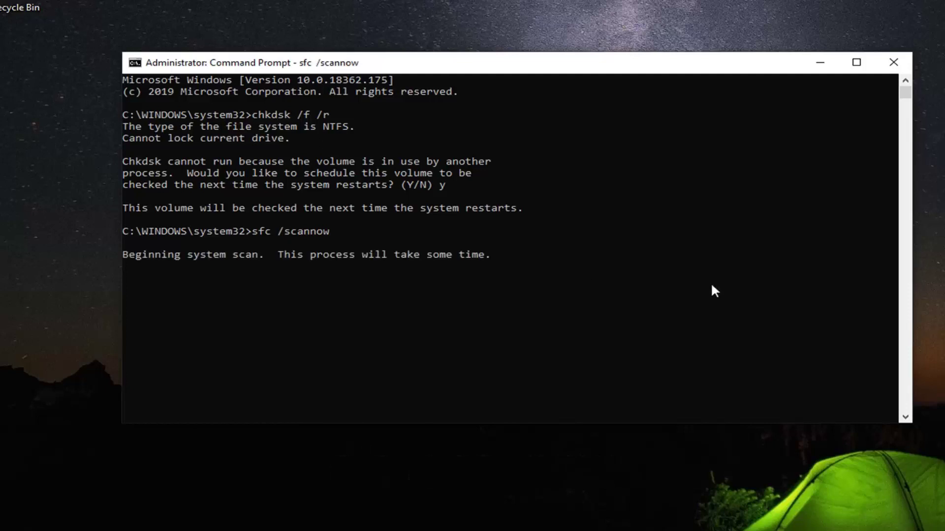
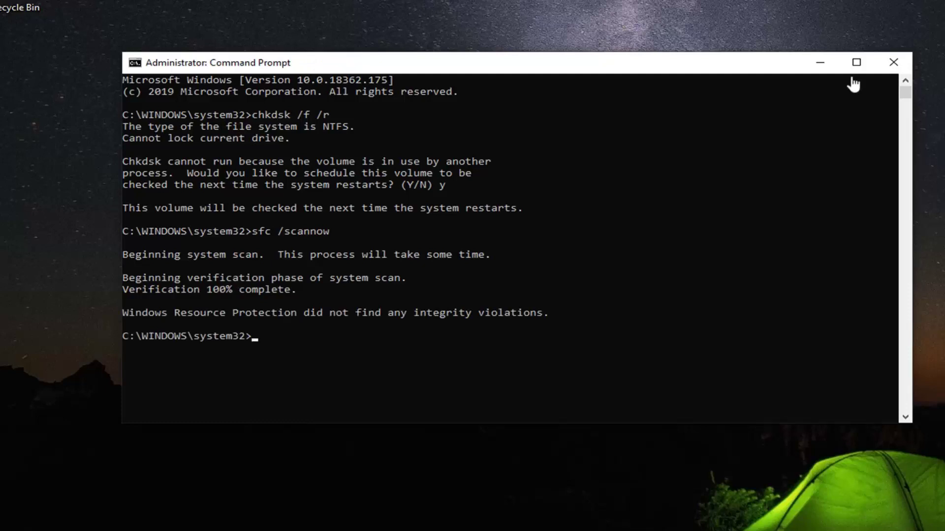
click(893, 63)
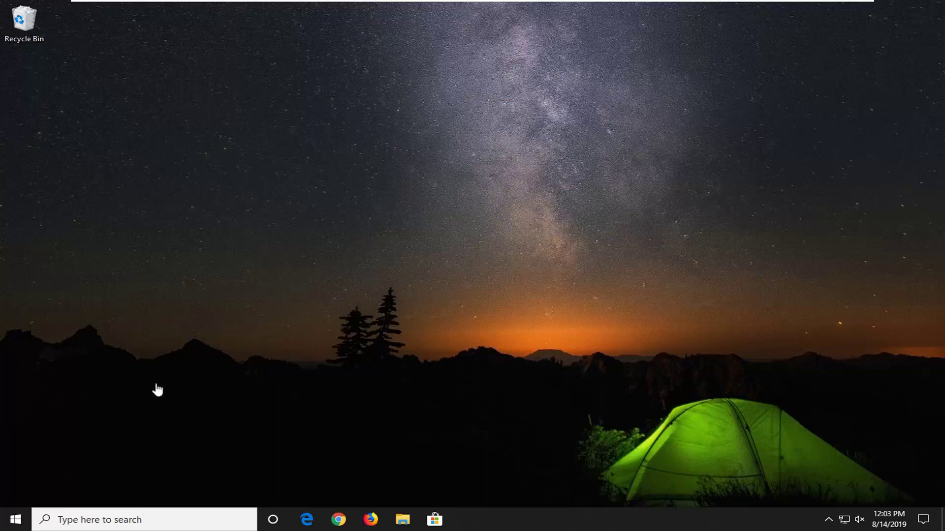
Launch Registry Editor (regedit) as administrator and allow it to make changes to the device.
click(16, 520)
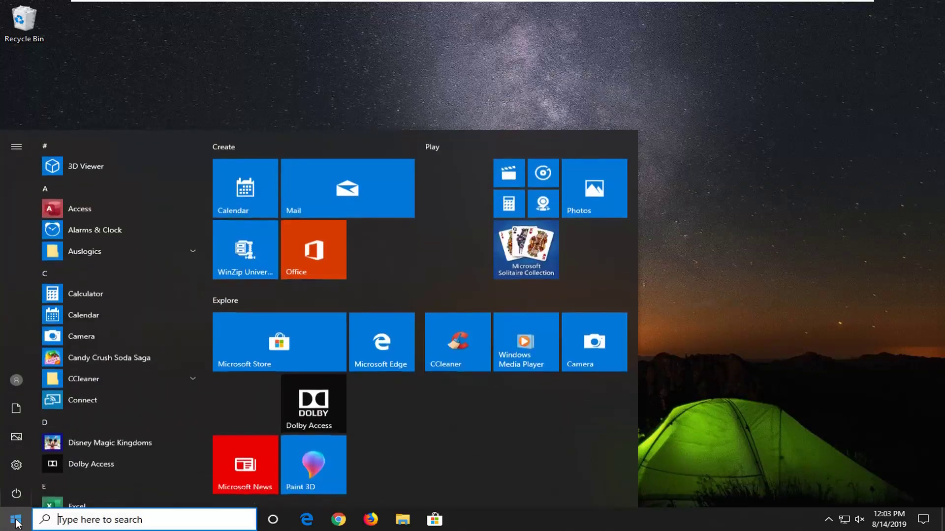
text(regedit)
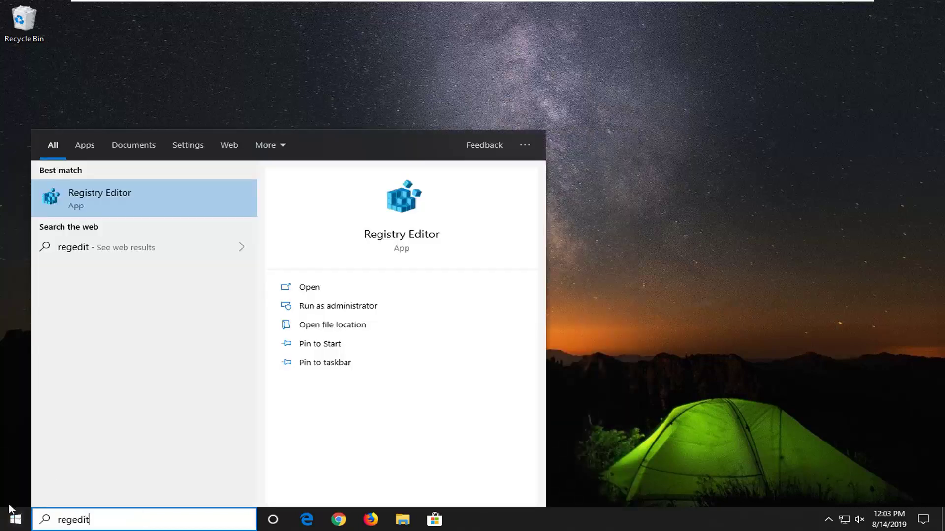
right_click(103, 206)
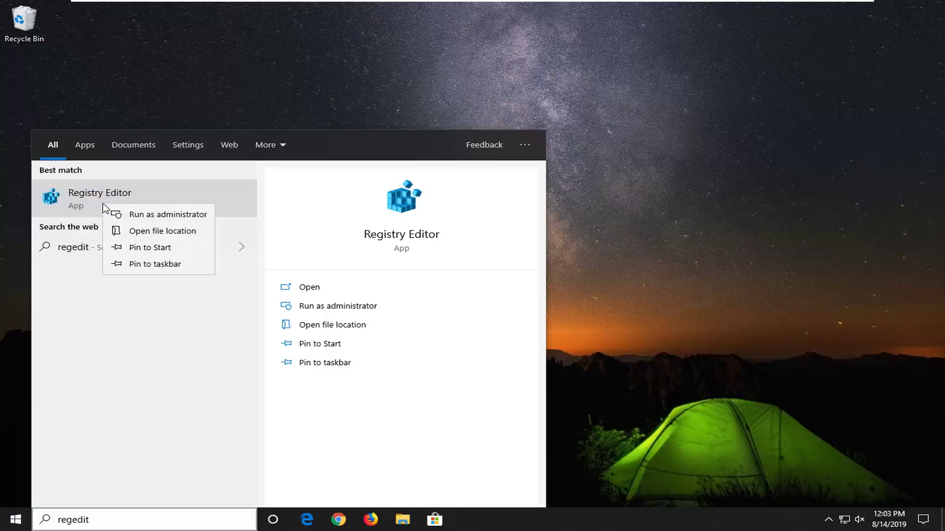
click(147, 215)
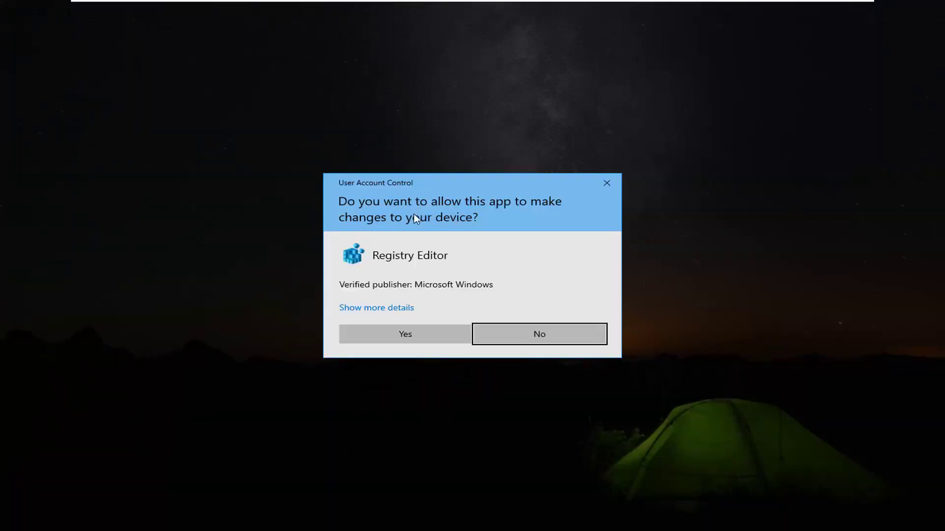
click(399, 335)
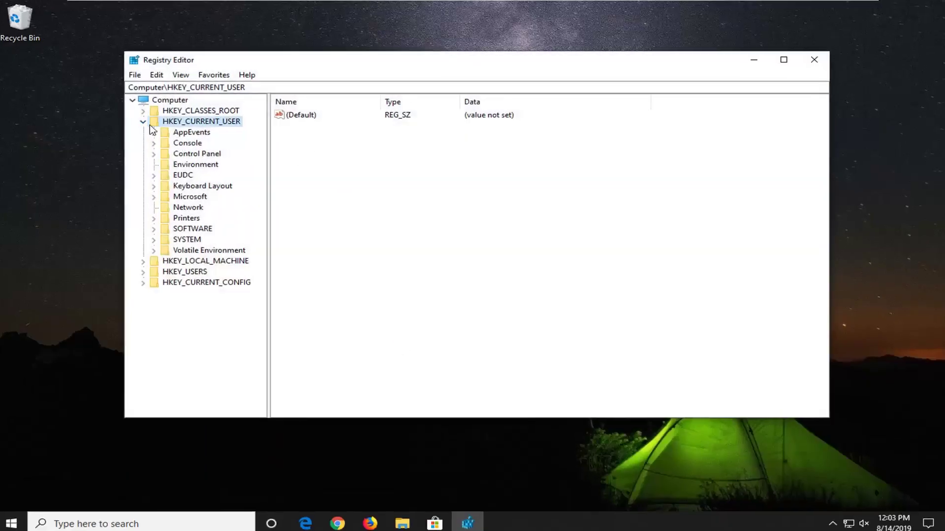
Collapse HKEY_CURRENT_USER, expand HKEY_LOCAL_MACHINE\SYSTEM and widen the registry tree pane.
click(109, 122)
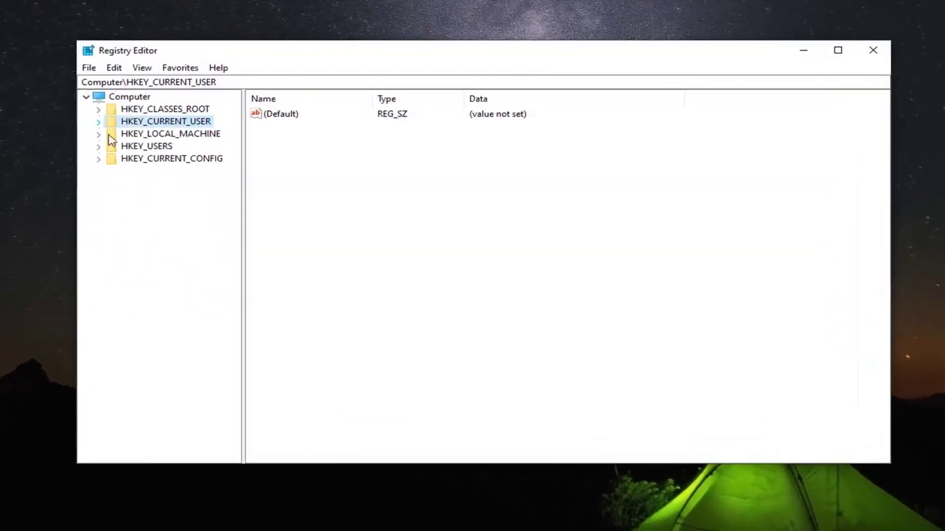
click(114, 134)
click(110, 134)
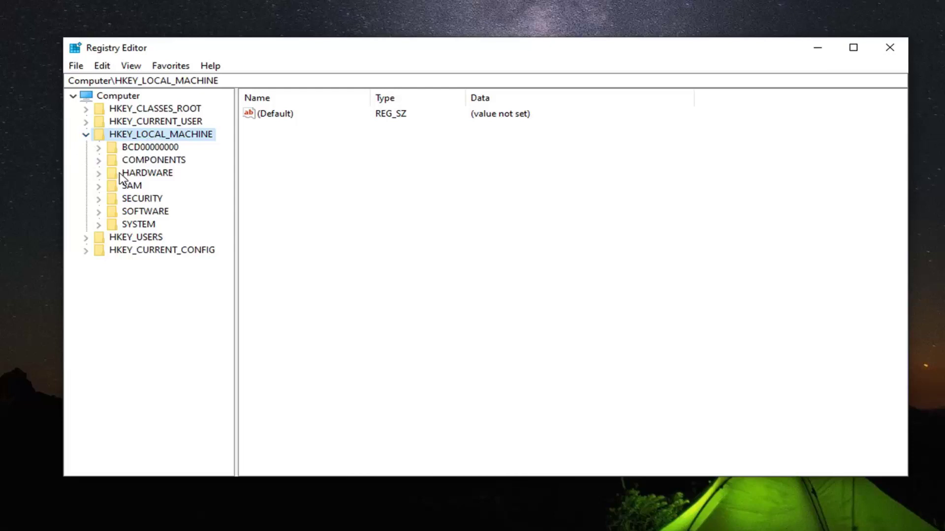
click(135, 222)
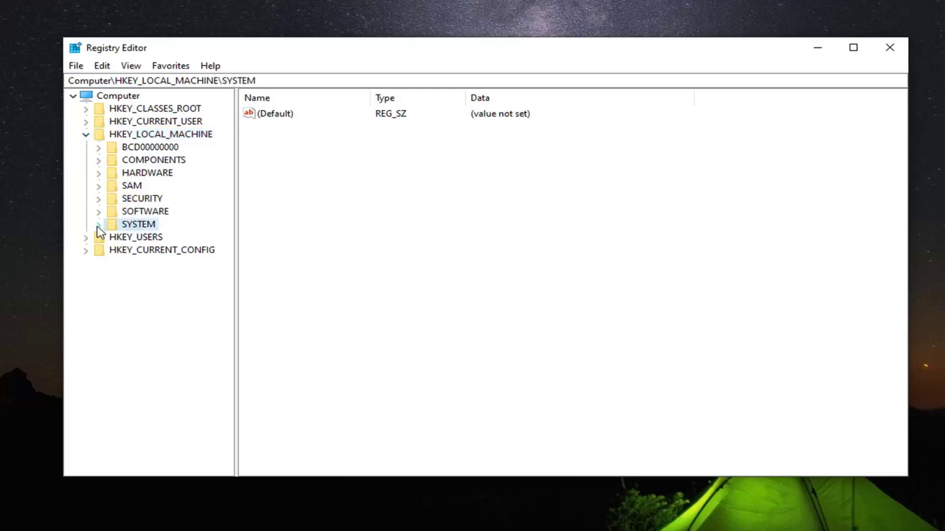
click(98, 224)
drag(235, 246, 260, 246)
click(156, 136)
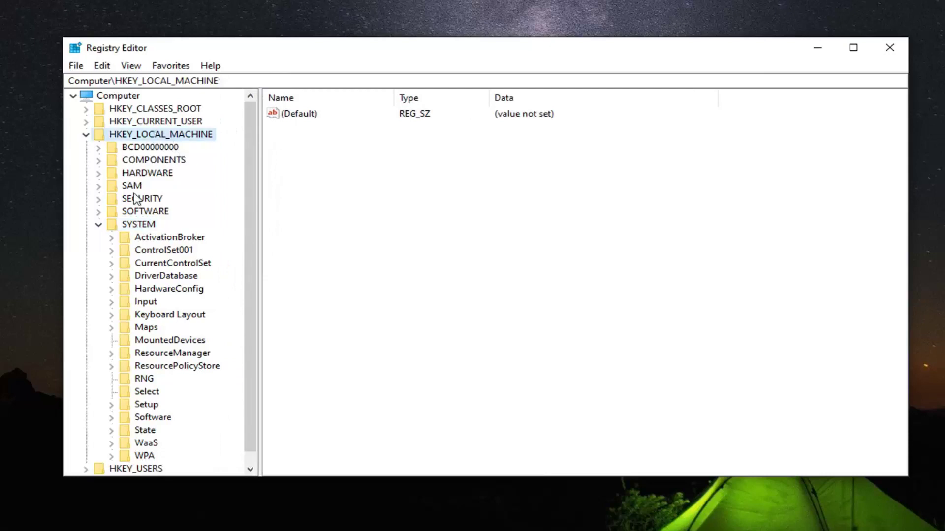
click(136, 227)
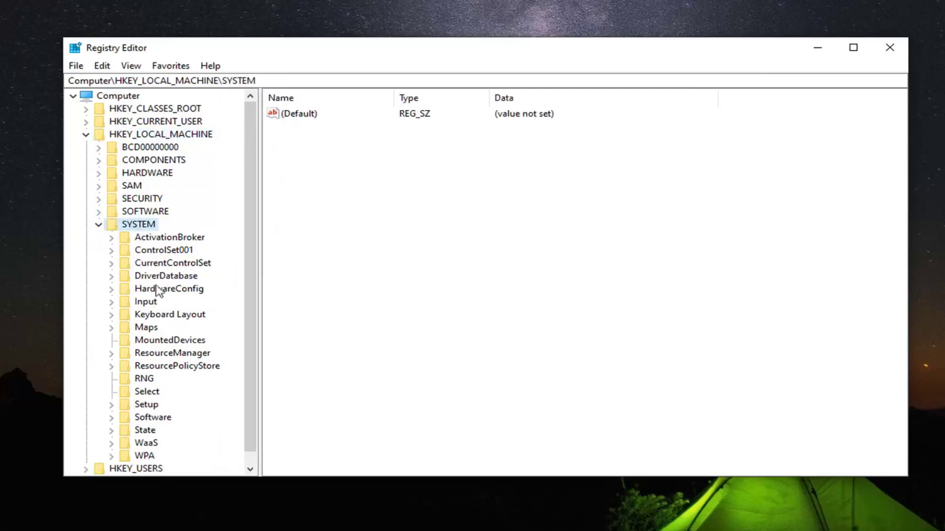
Expand CurrentControlSet and its Control key under SYSTEM, and widen the tree pane further to fit the key names.
click(157, 266)
double_click(129, 267)
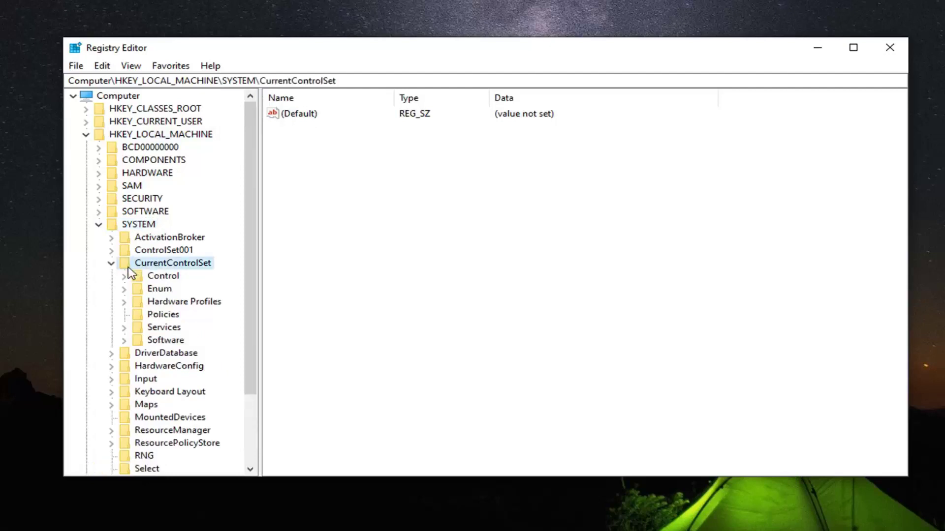
double_click(153, 276)
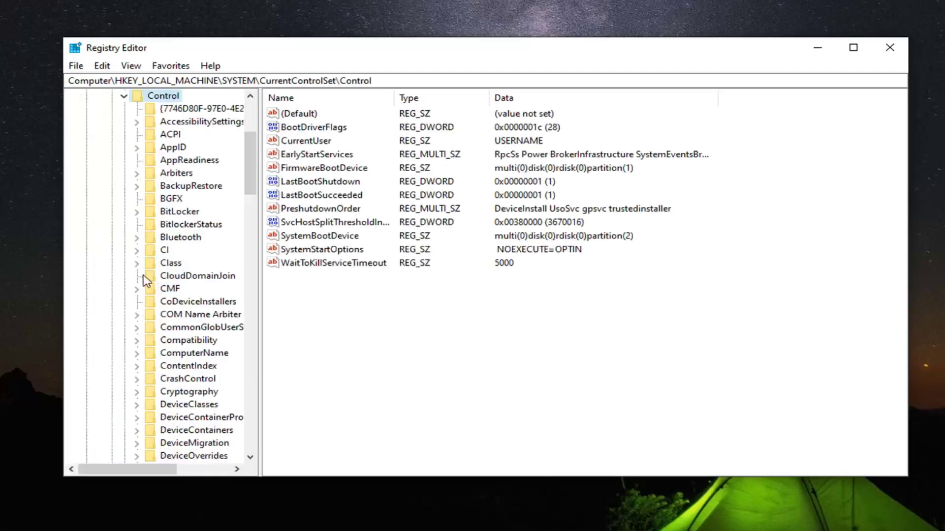
drag(258, 222, 302, 222)
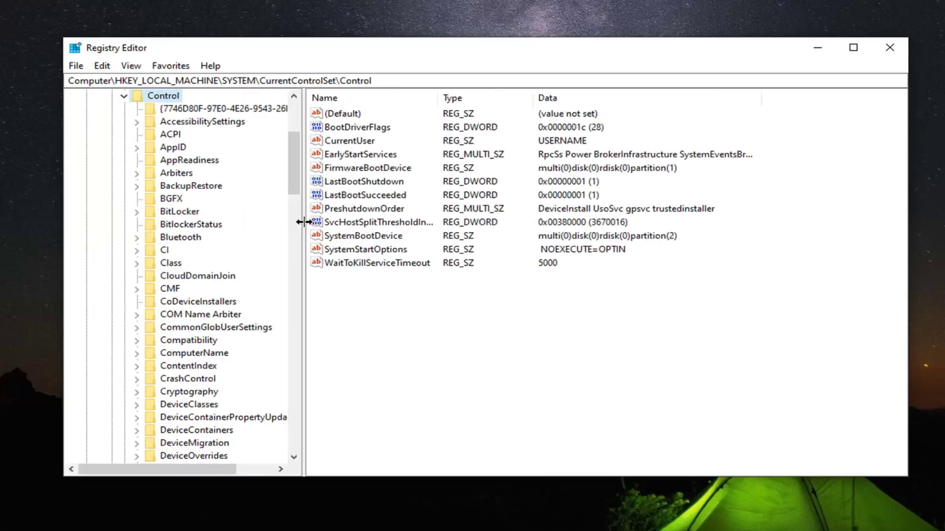
Expand the Session Manager key under Control and open its Memory Management subkey.
scroll(224, 256, down, 15)
scroll(221, 283, down, 6)
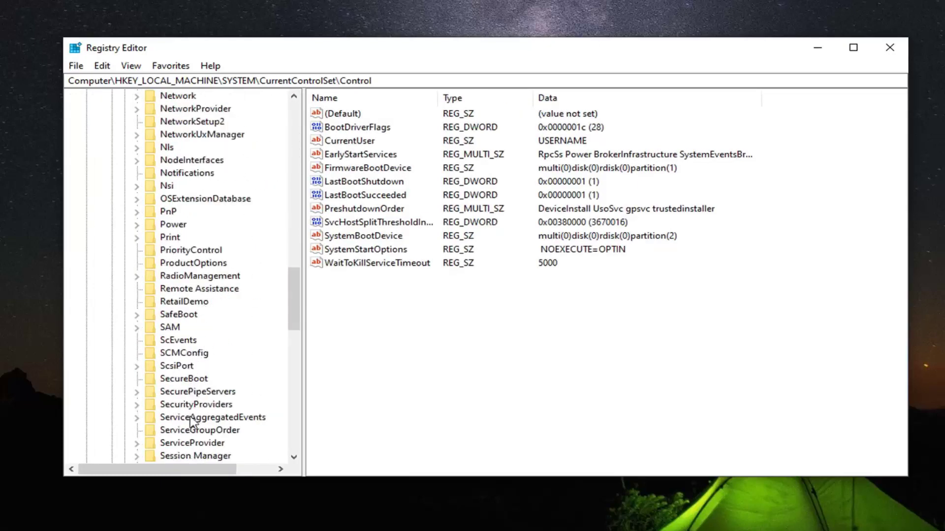
click(191, 458)
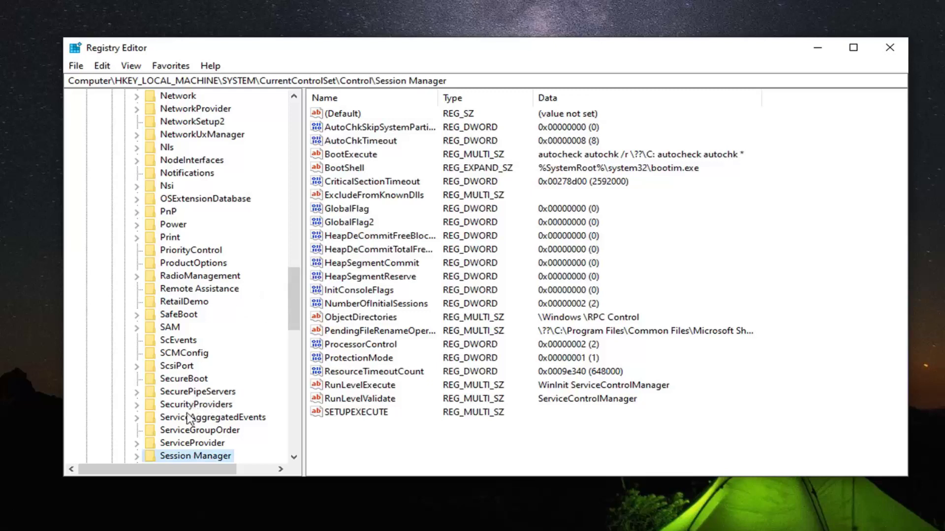
double_click(185, 457)
scroll(225, 334, down, 1)
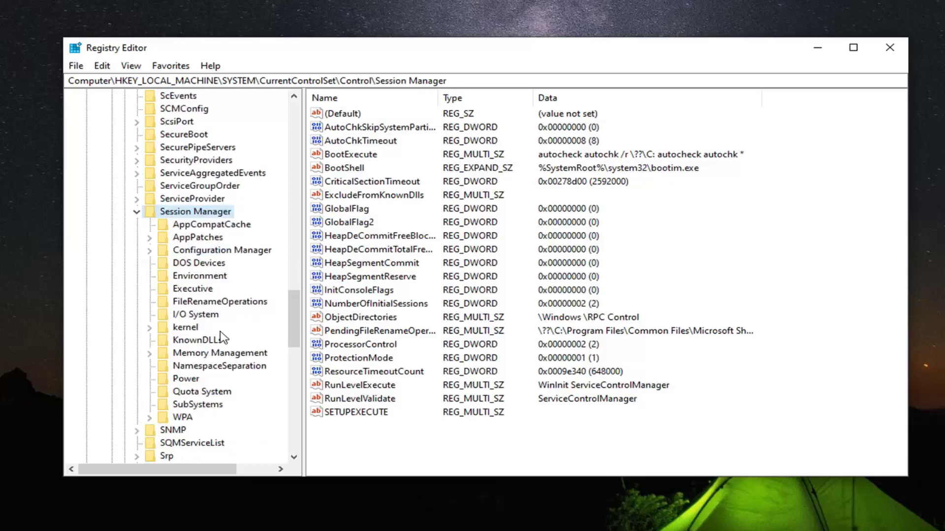
click(197, 354)
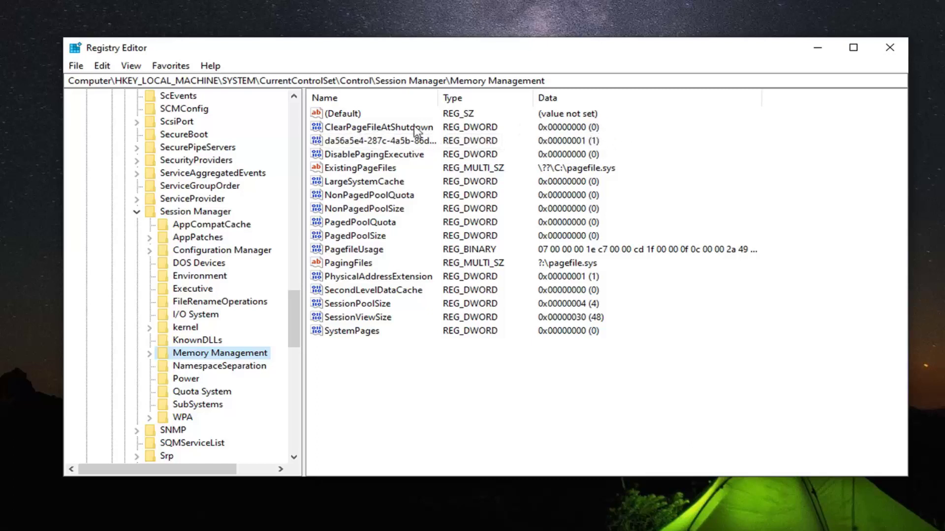
Set the ClearPageFileAtShutdown value in Memory Management to 0.
double_click(357, 129)
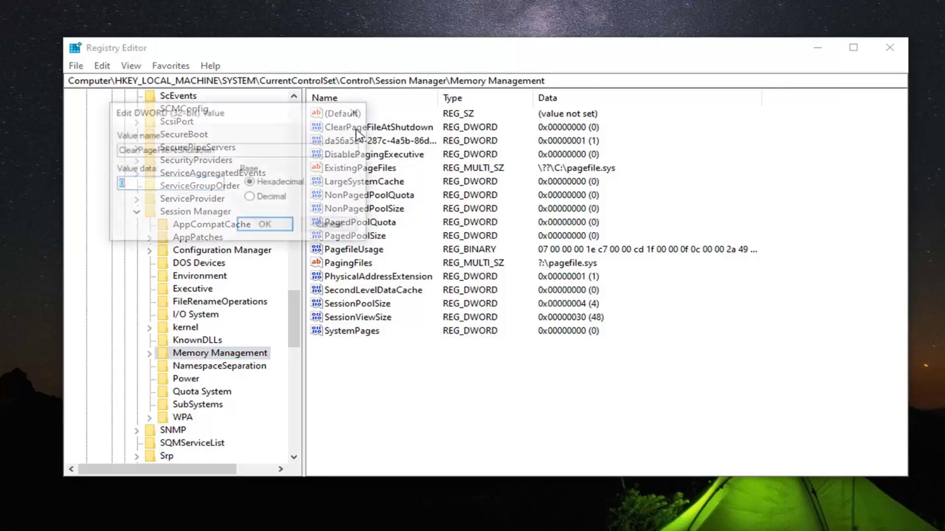
drag(274, 120, 439, 125)
text(0)
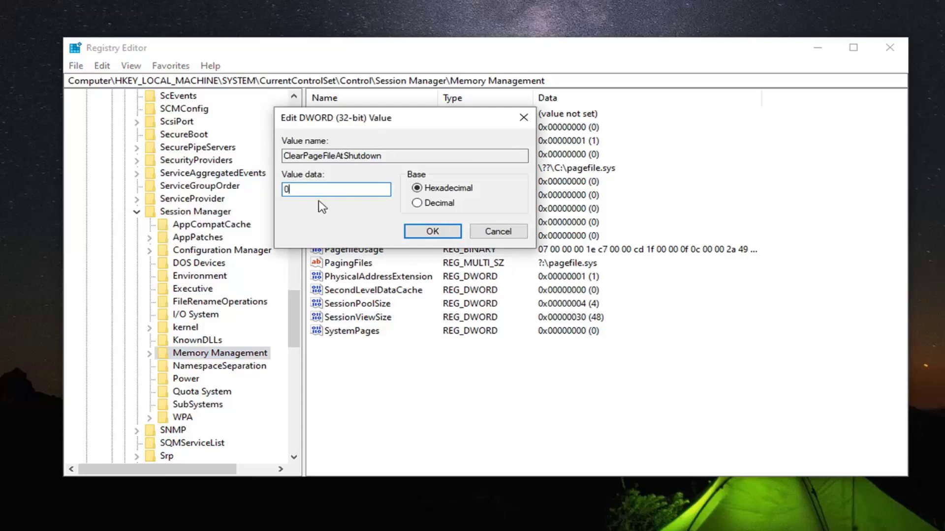
click(432, 232)
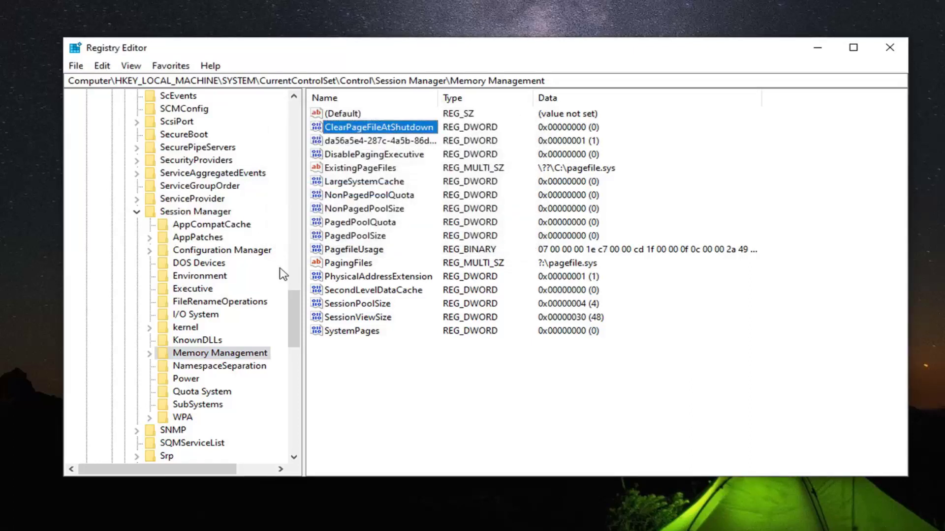
Collapse the registry tree from Session Manager back up to HKEY_LOCAL_MACHINE, select Computer and close Registry Editor.
click(137, 212)
scroll(144, 253, up, 7)
scroll(144, 253, up, 20)
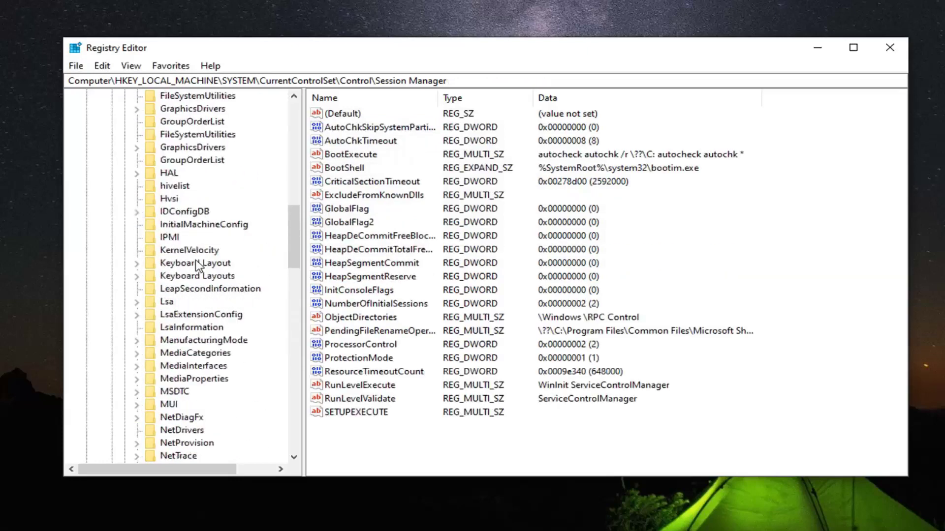
click(124, 277)
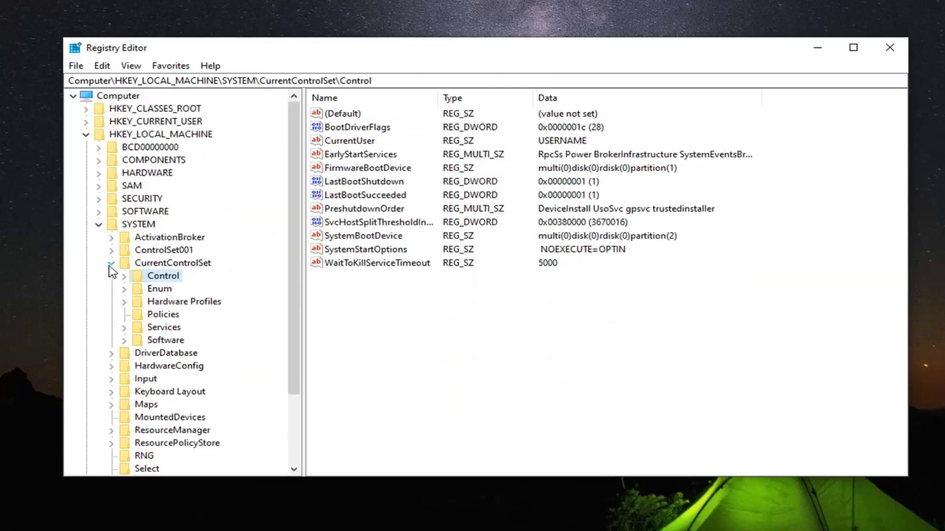
click(111, 263)
click(98, 224)
click(85, 135)
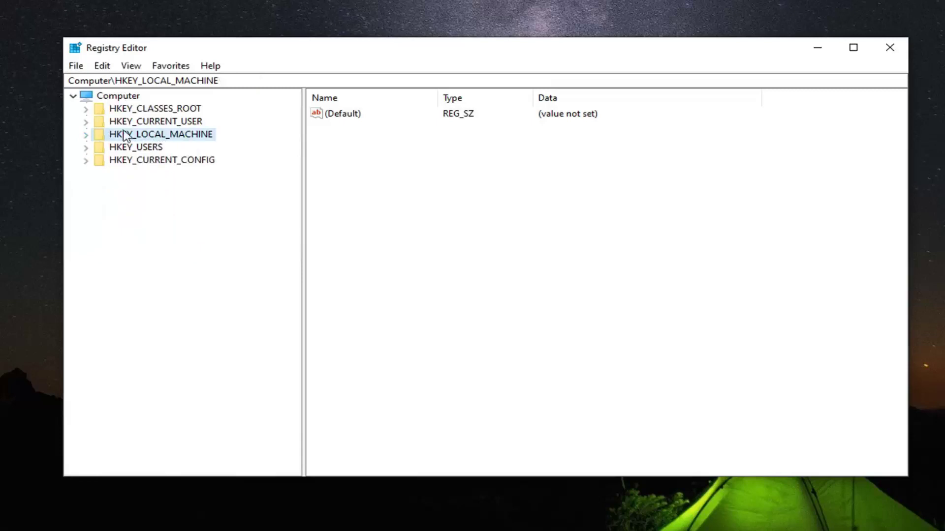
click(124, 112)
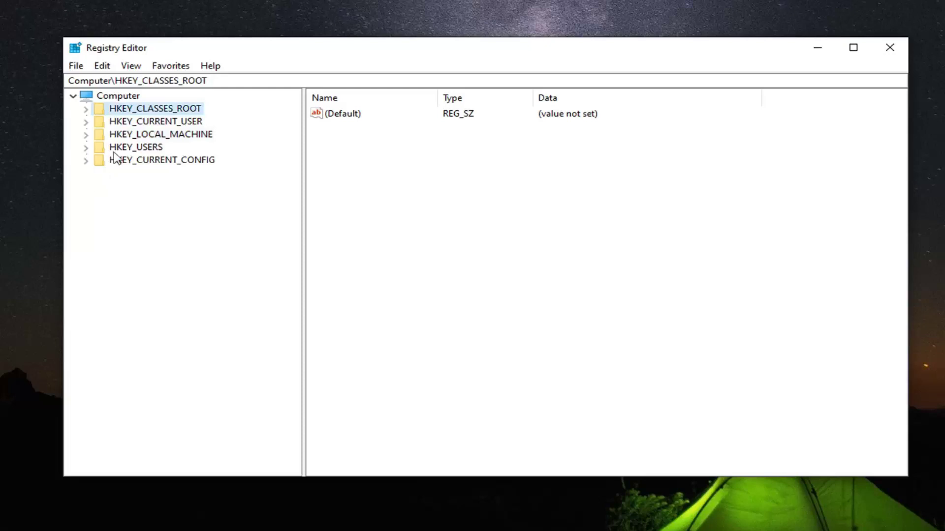
click(118, 98)
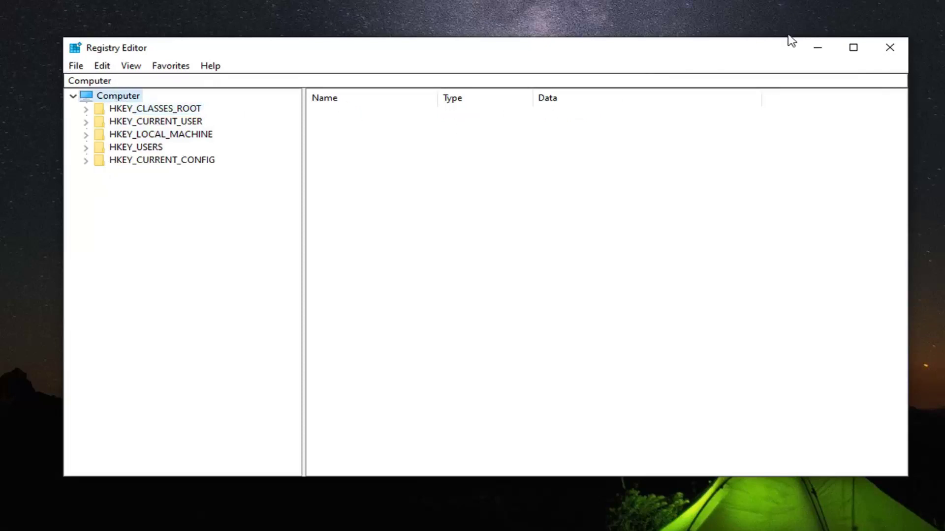
click(884, 59)
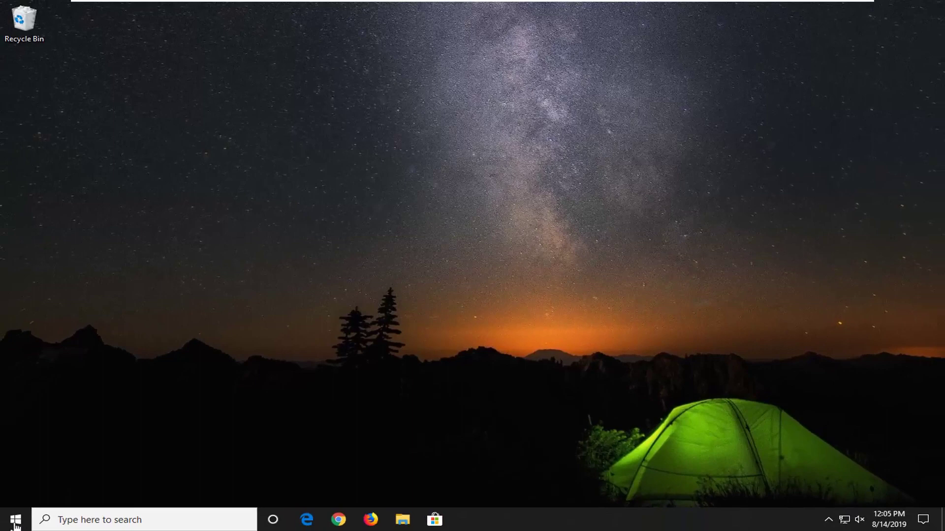
Search Windows for device manager, open Device Manager and expand the Display adapters category.
click(14, 523)
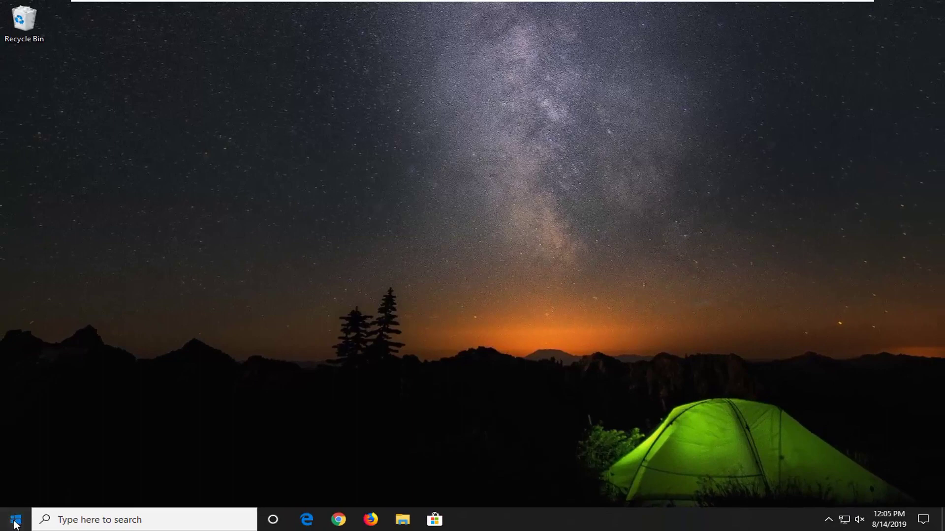
text(device manager)
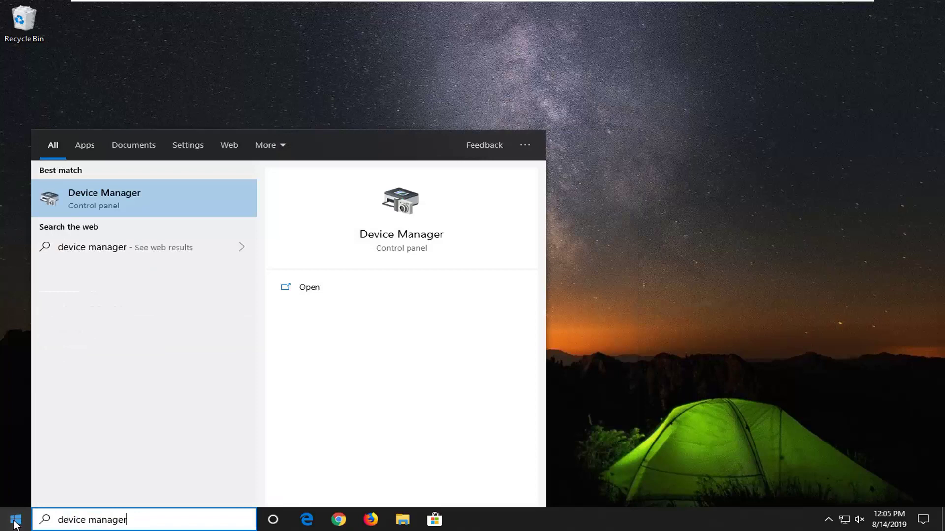
click(113, 199)
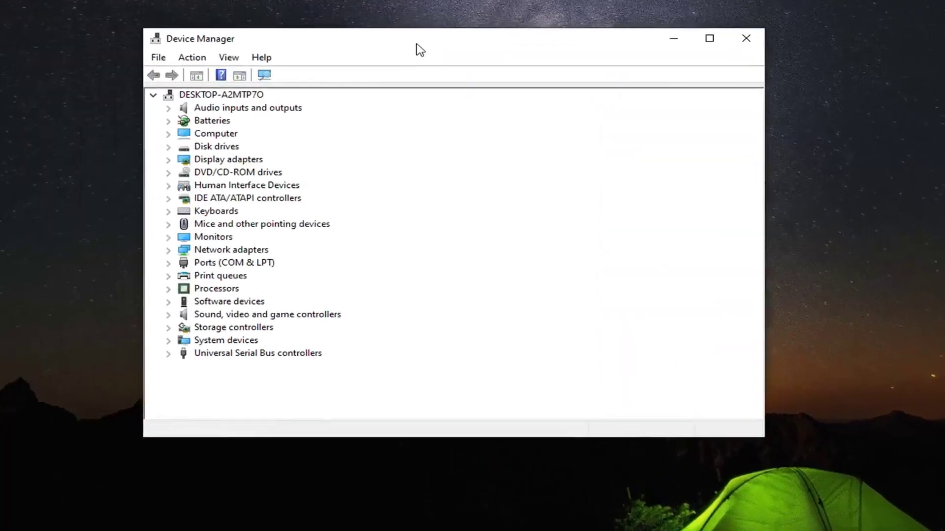
click(214, 158)
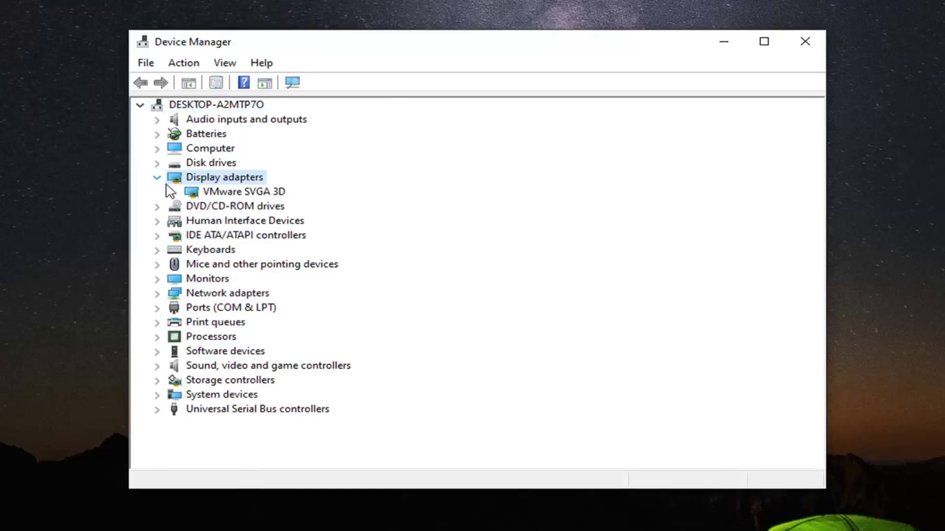
Run an automatic search for updated driver software for the VMware SVGA 3D adapter, then close Device Manager.
click(224, 195)
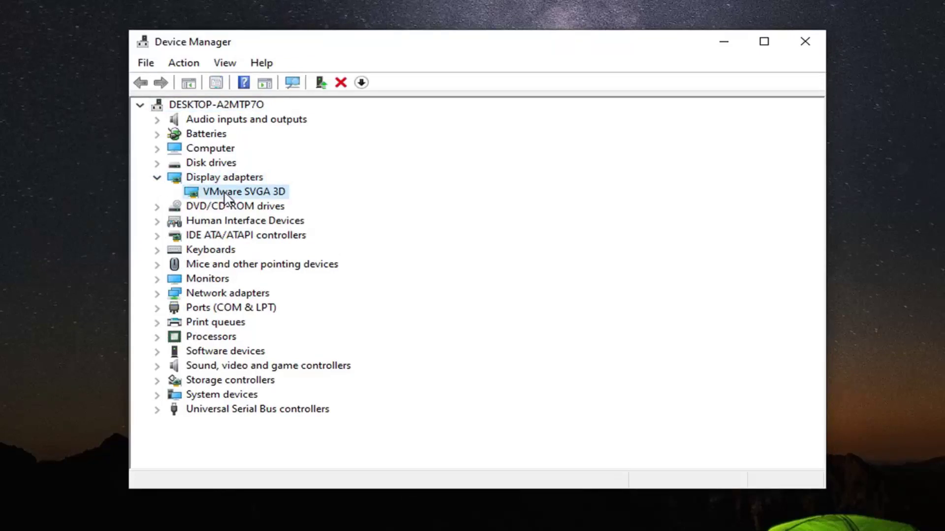
right_click(225, 196)
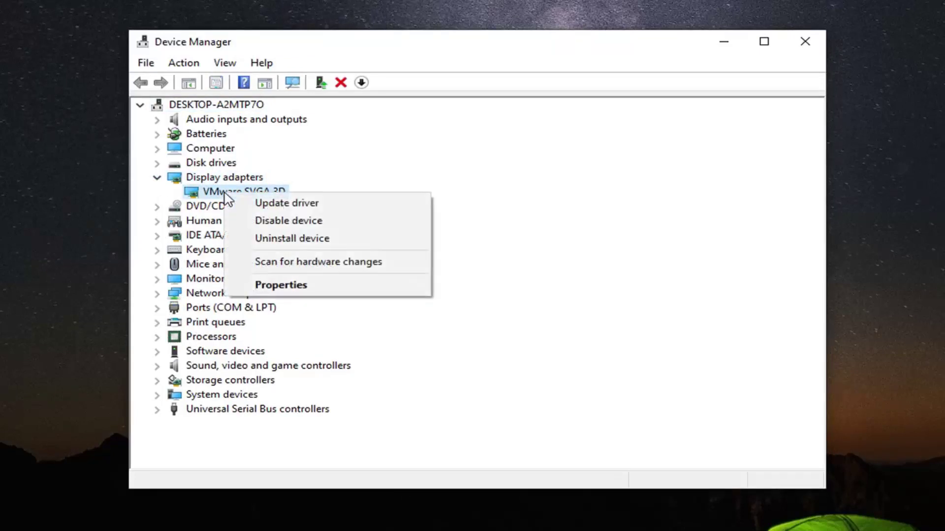
click(278, 204)
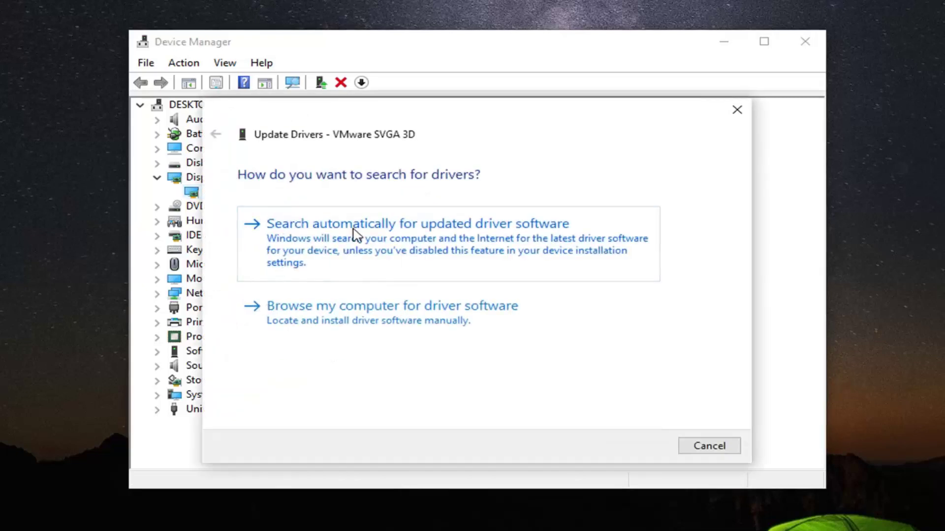
click(391, 251)
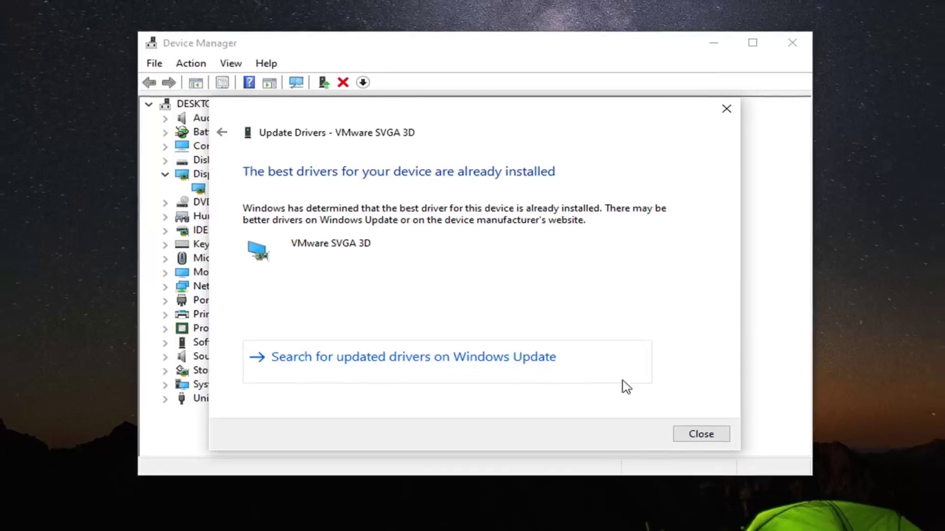
click(665, 390)
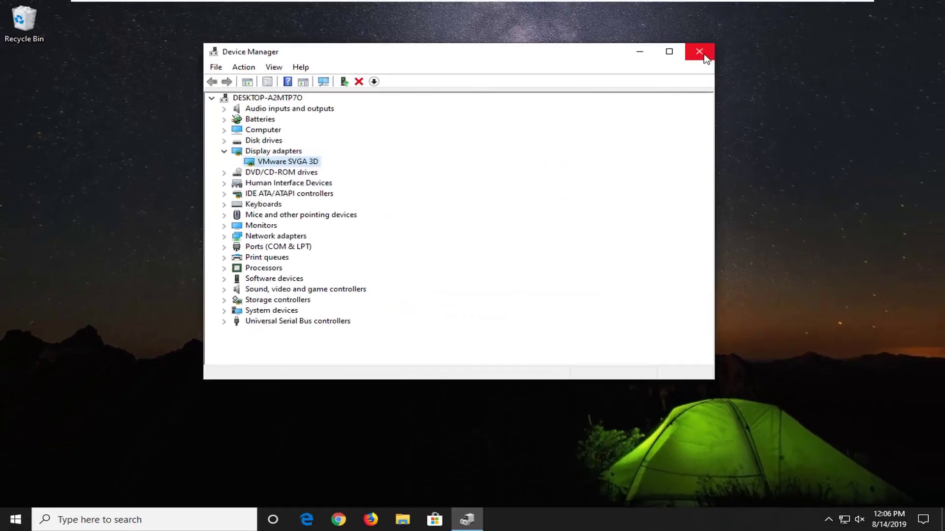
click(744, 47)
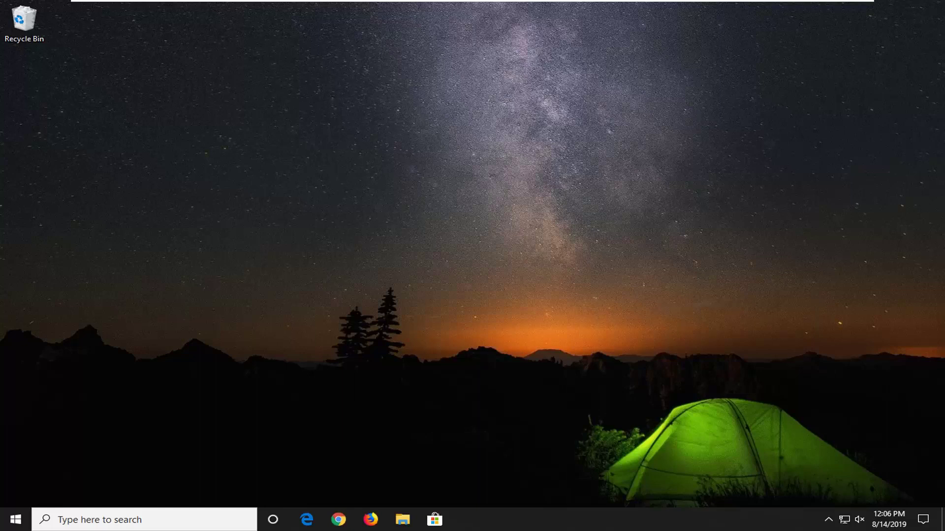
Search Windows for system restore and open the Create a restore point settings.
click(13, 524)
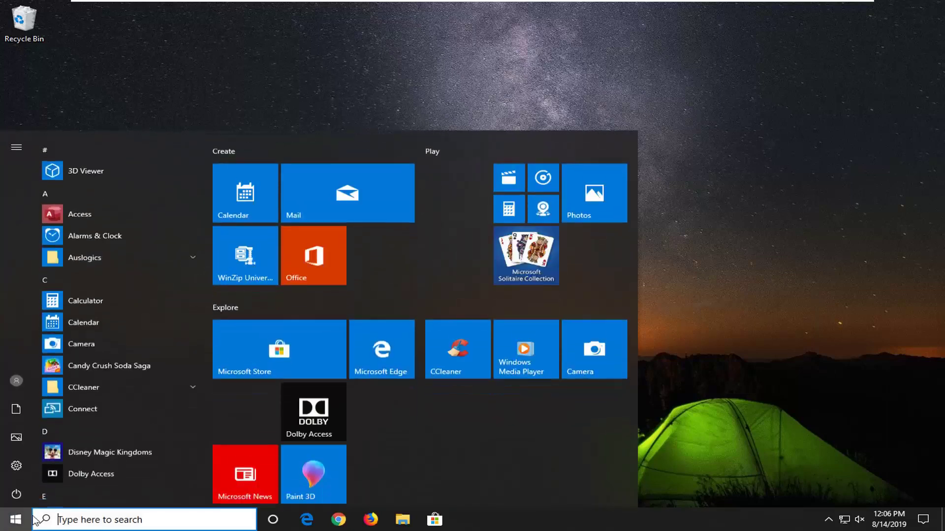
text(system)
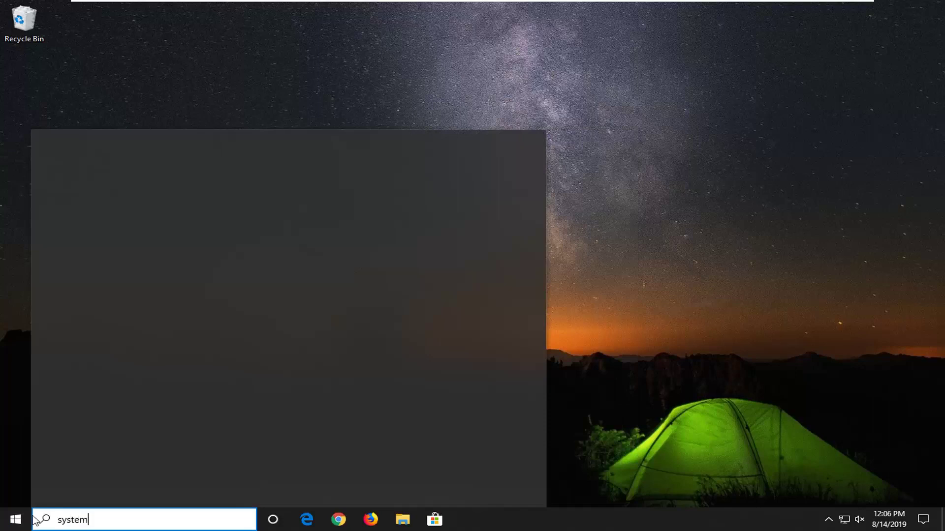
text( restore)
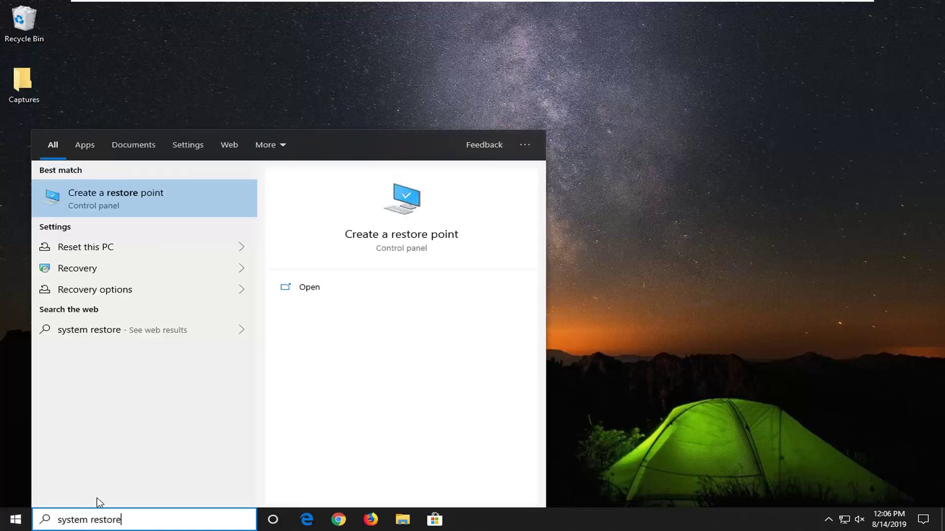
click(150, 197)
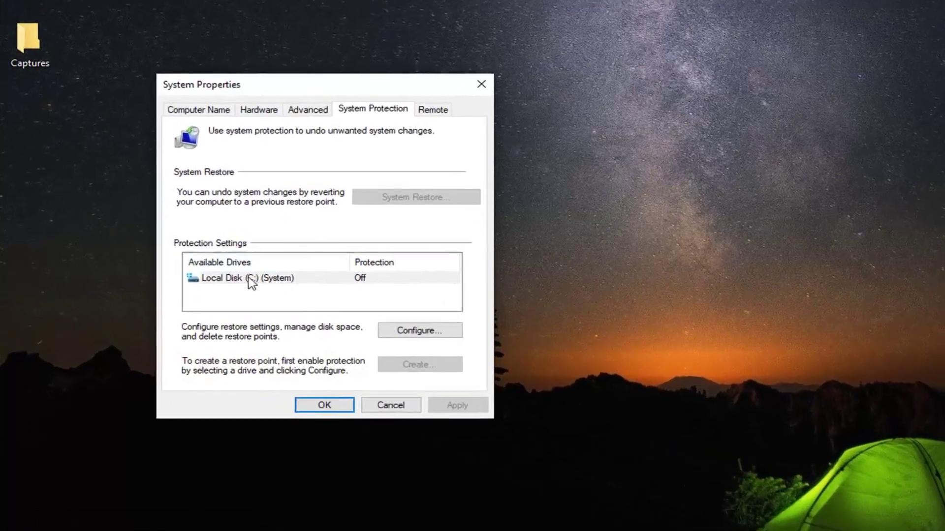
Turn on system protection for Local Disk (C:) and raise its maximum disk space usage slightly above zero.
click(249, 278)
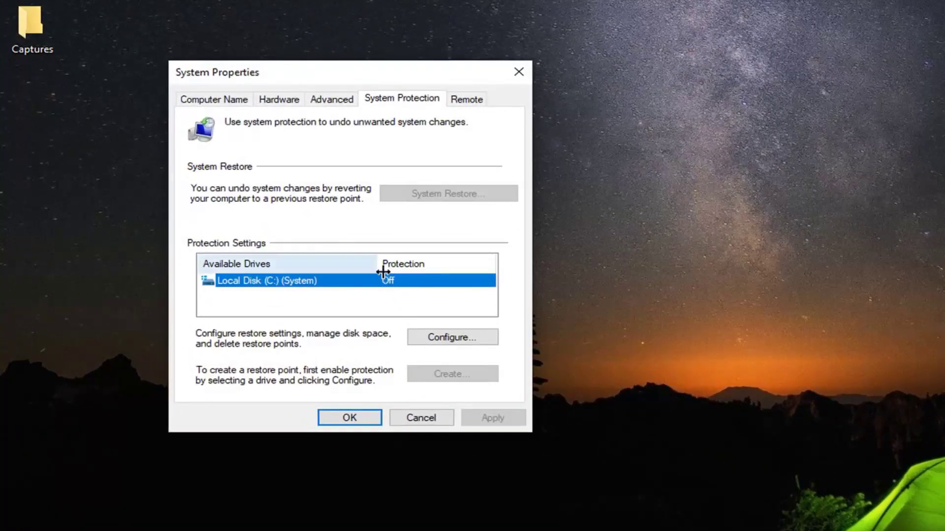
click(432, 340)
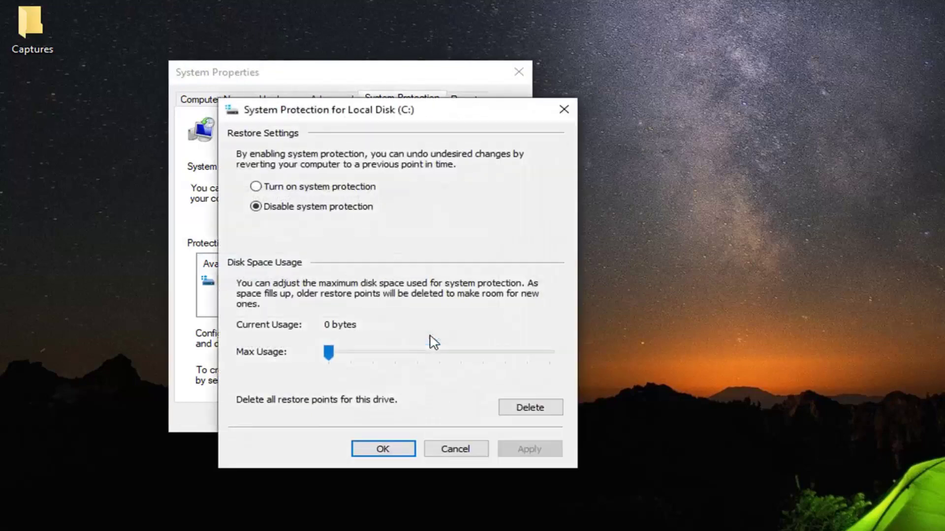
click(300, 190)
drag(323, 357, 338, 354)
click(537, 454)
click(383, 449)
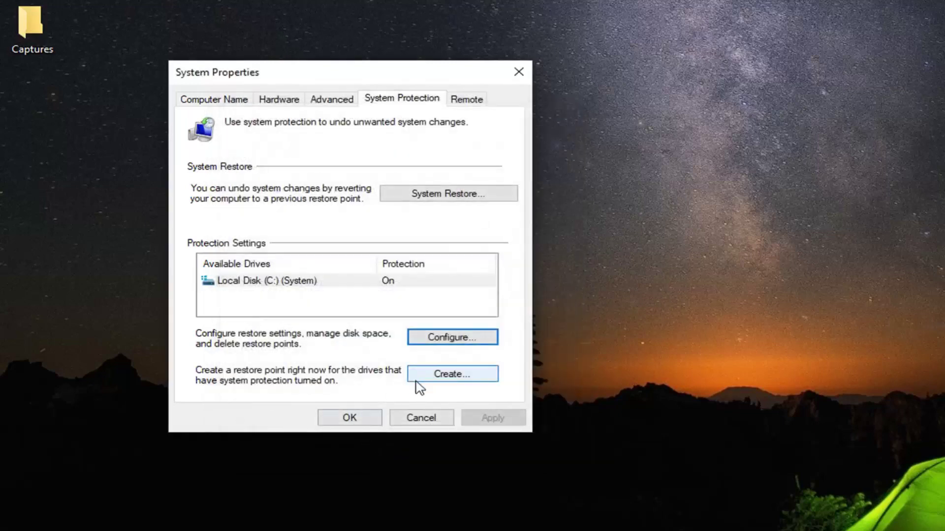
Create a restore point with the description 1 and dismiss the completion dialog.
click(436, 378)
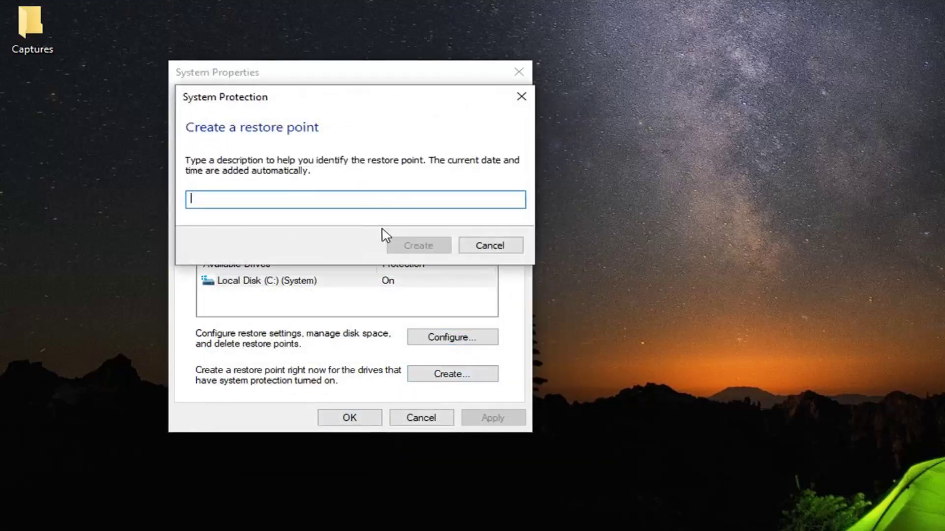
text(g)
click(427, 248)
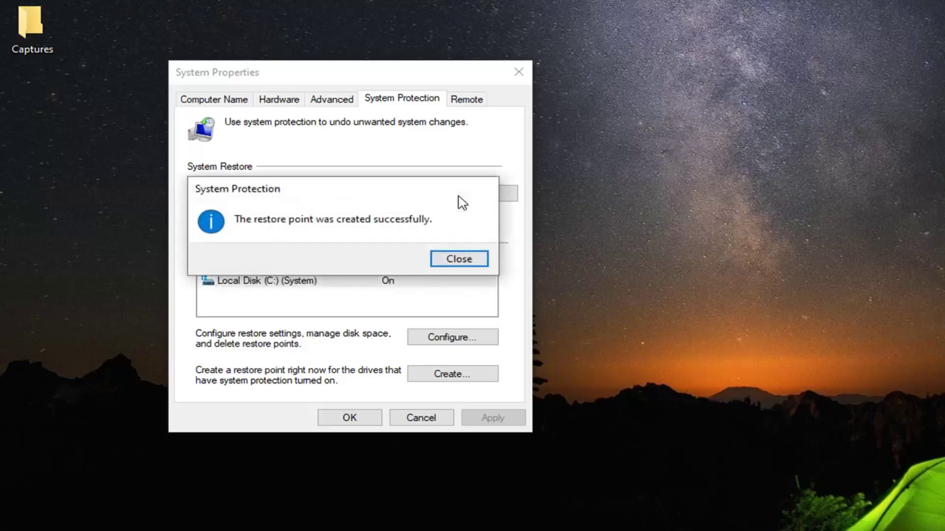
click(457, 259)
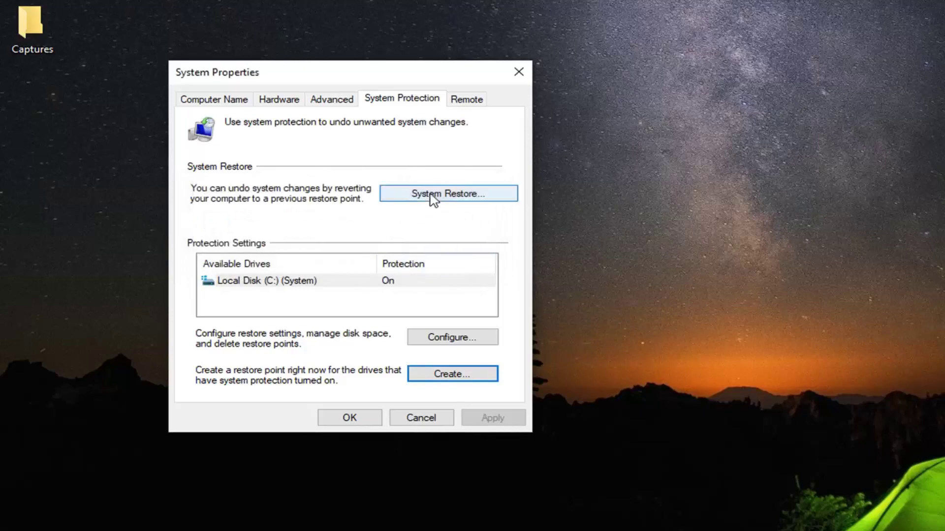
Walk through System Restore with the 8/14/2019 12:07:00 PM restore point up to the confirmation page, cancel it and close System Properties.
click(432, 198)
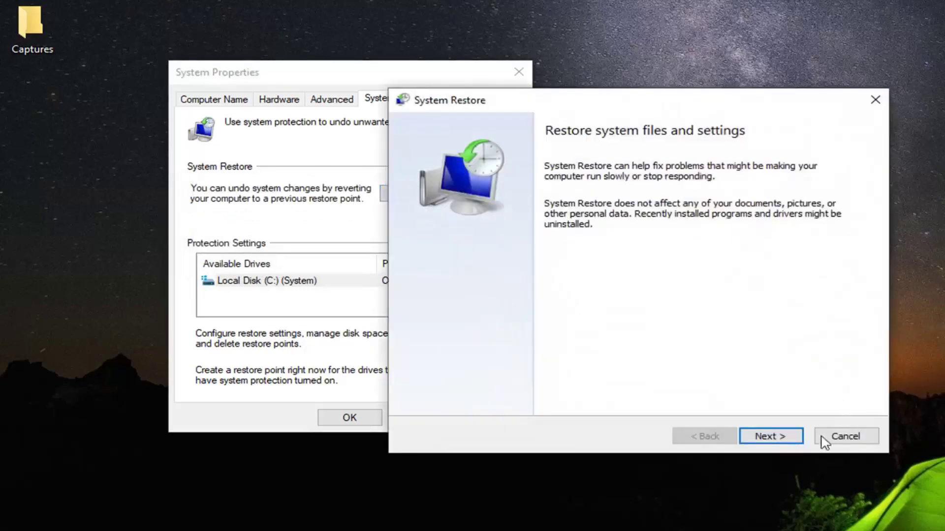
click(773, 436)
click(478, 231)
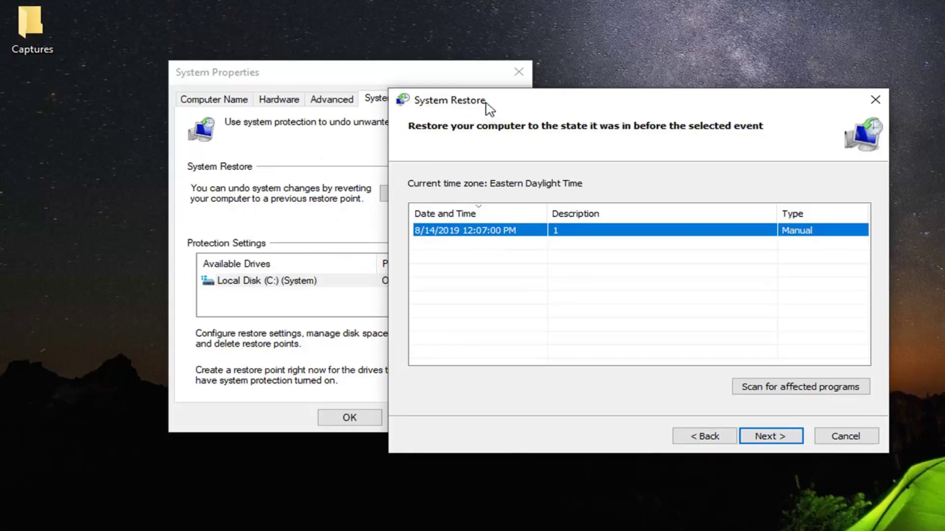
drag(486, 102, 434, 88)
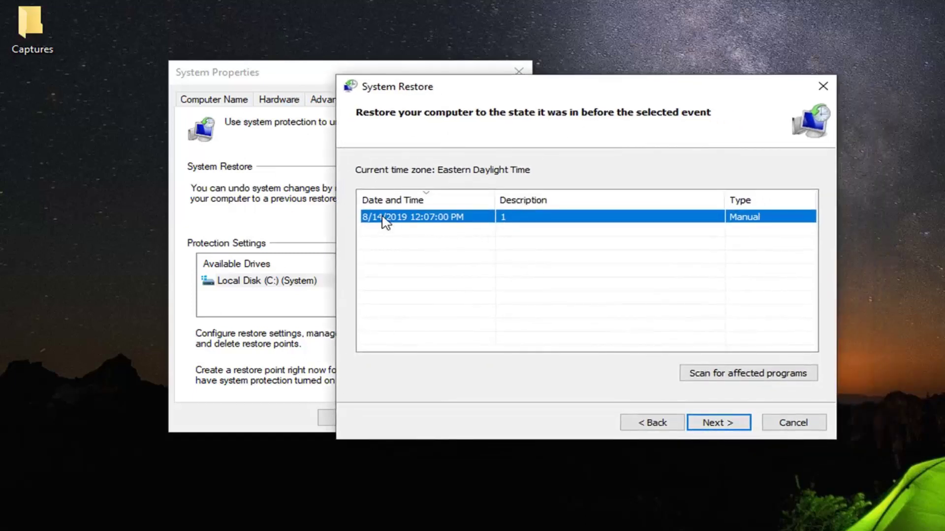
click(711, 424)
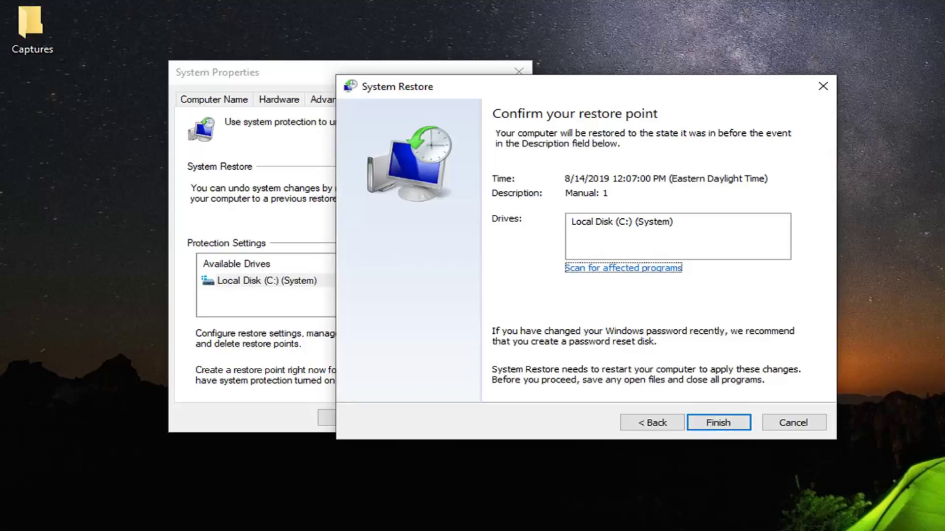
click(807, 423)
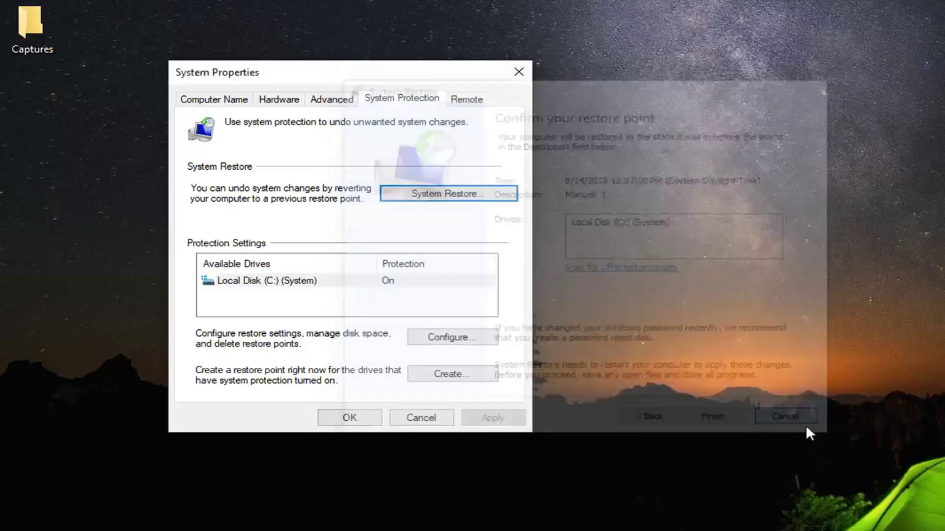
click(519, 74)
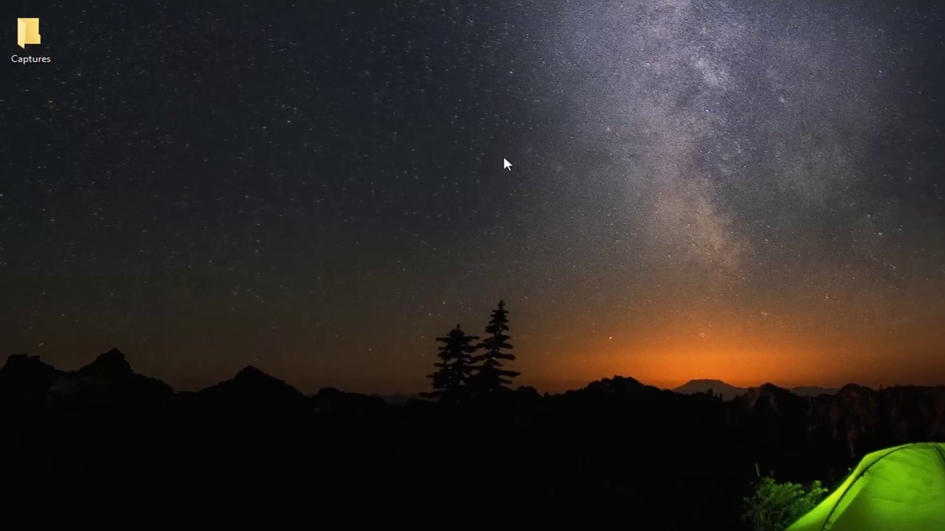